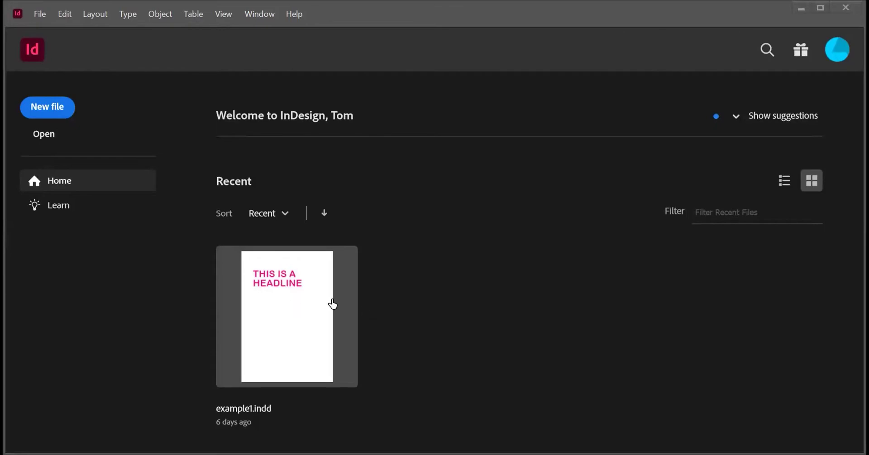
- Look over the print presets for a new document and close the dialog without creating one
click(54, 115)
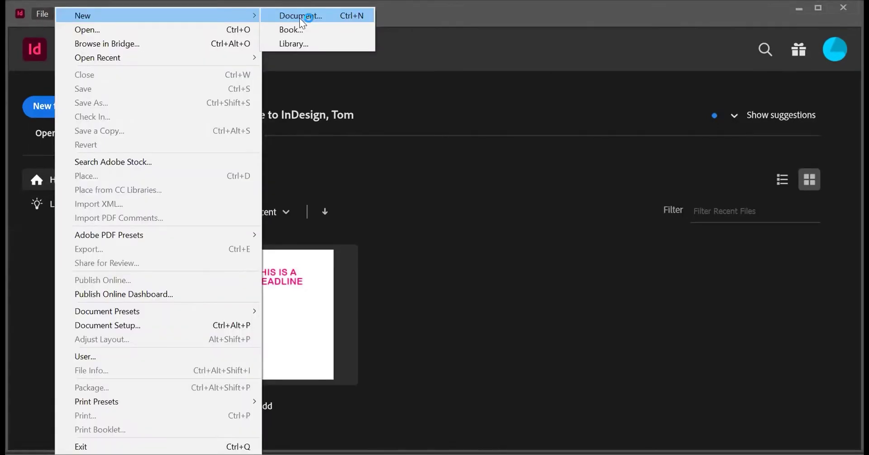
click(300, 18)
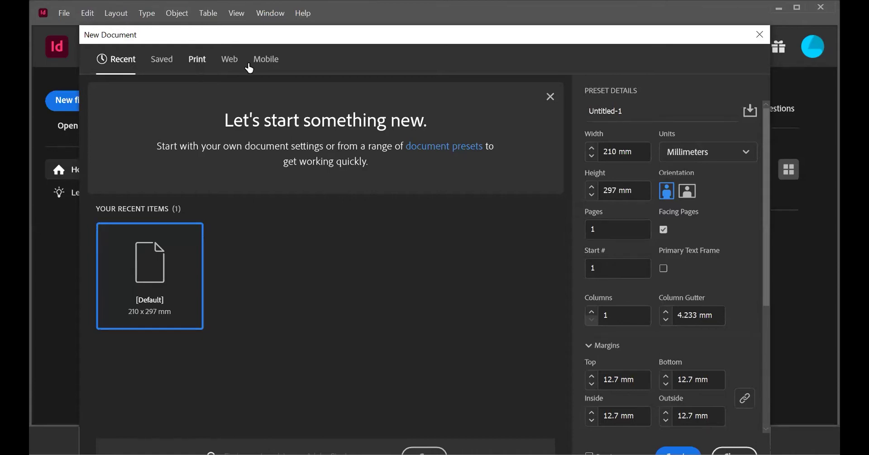
click(198, 67)
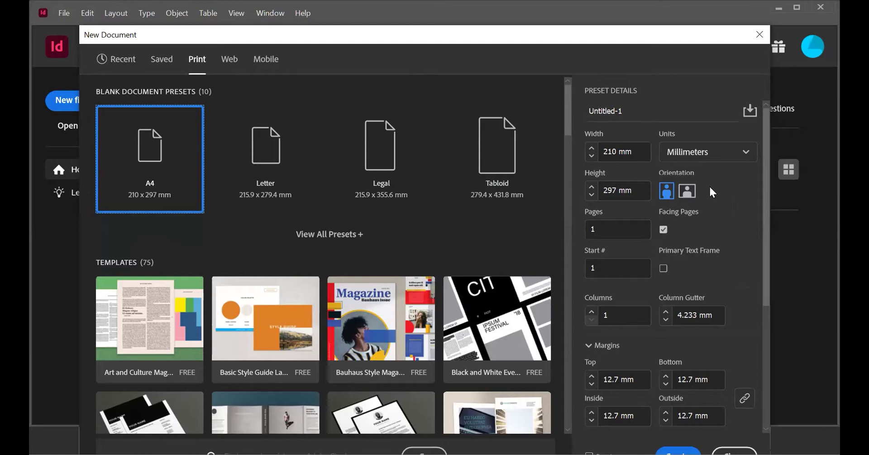
click(760, 34)
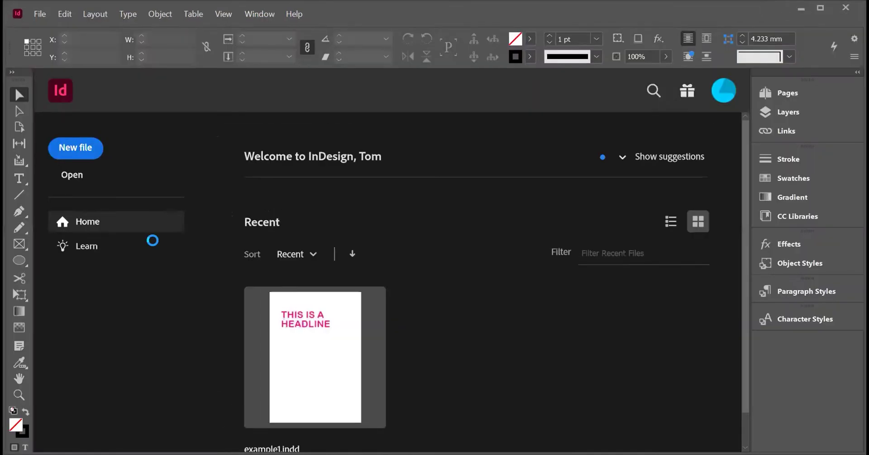
- Open example1.indd and add a text frame with placeholder text, about 108 mm wide and 52 mm high, below the headline
click(347, 308)
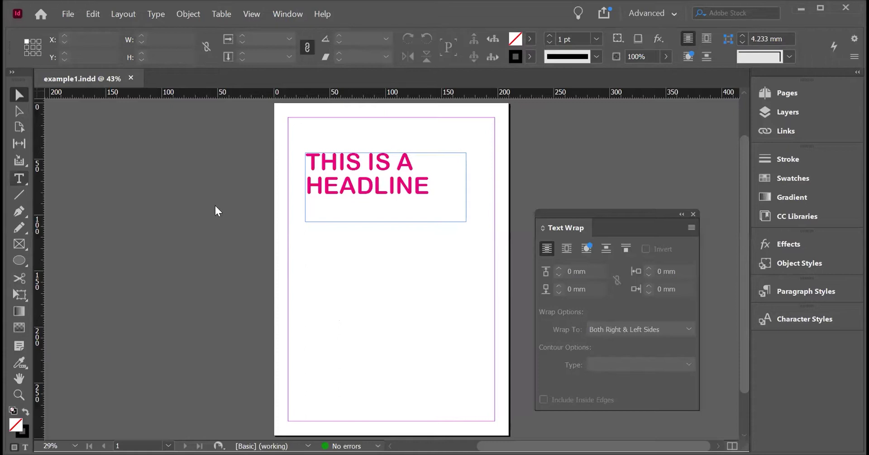
key(t)
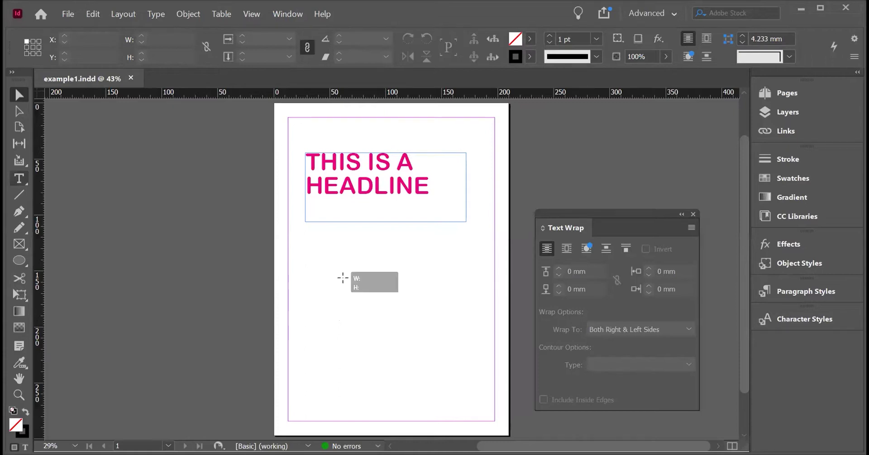
drag(429, 304, 430, 300)
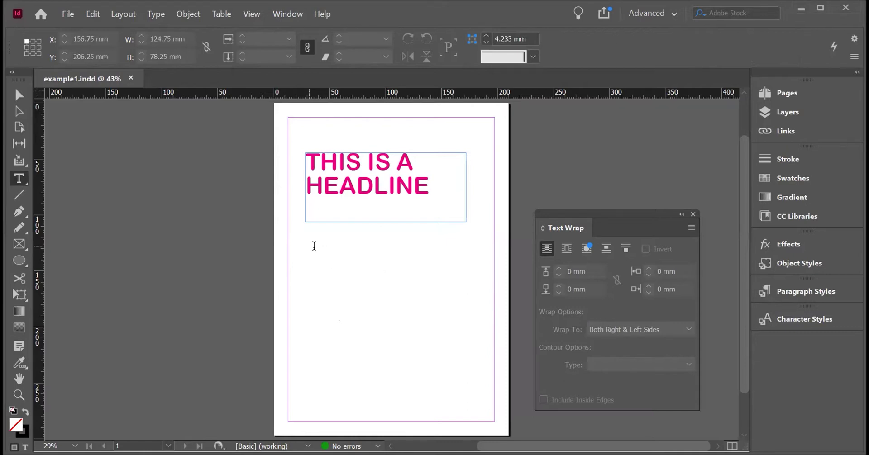
drag(314, 245, 314, 246)
key(ctrl+v)
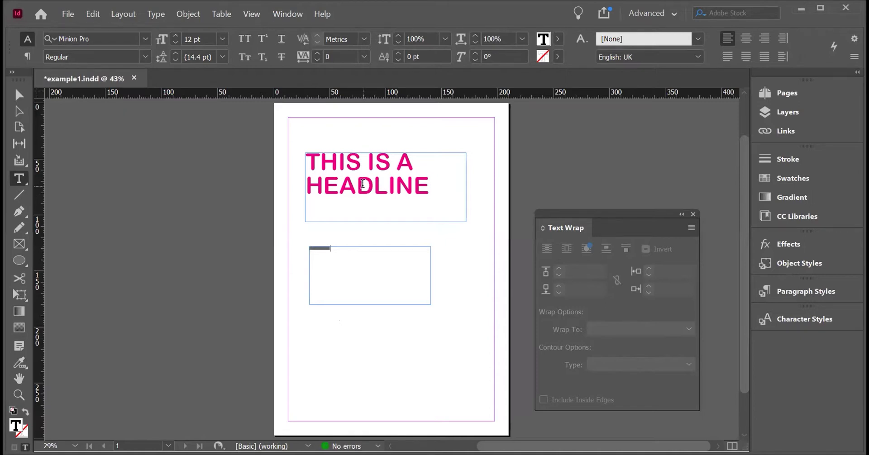
- Delete the letter A from the word HEADLINE and retype it
click(363, 183)
key(BackSpace)
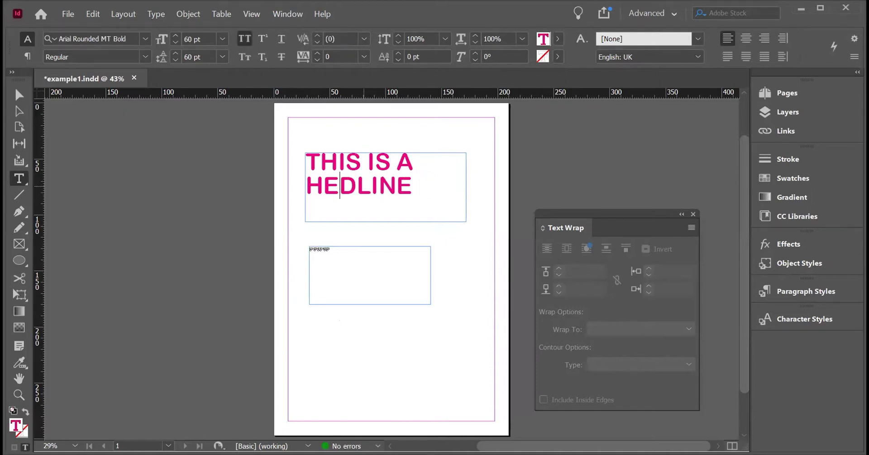
text(A)
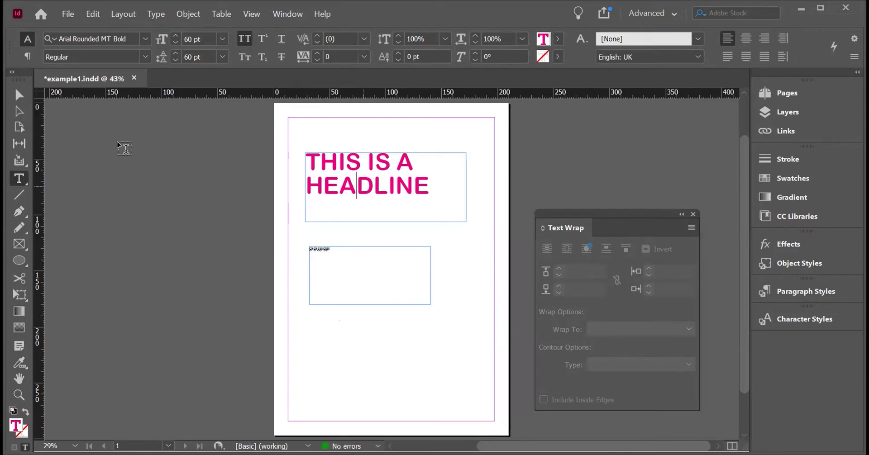
- Place the Word document Home 4 (3) into the text frame below the headline, replacing its contents
ctrl+click(342, 277)
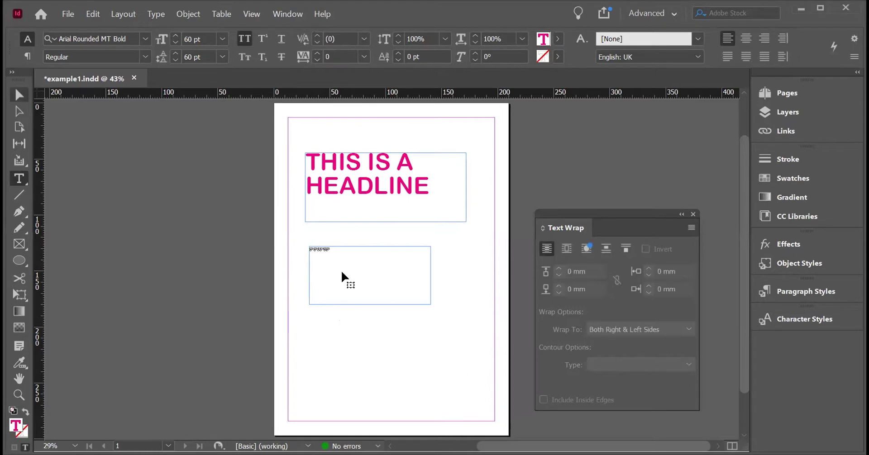
click(74, 15)
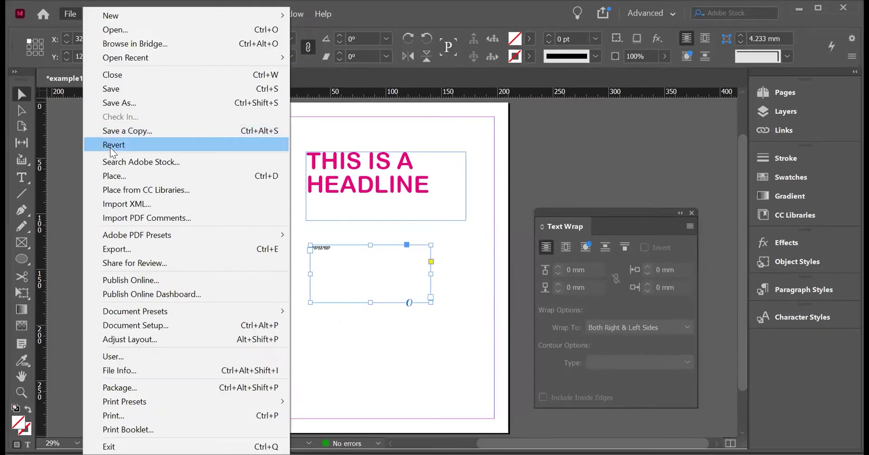
click(119, 177)
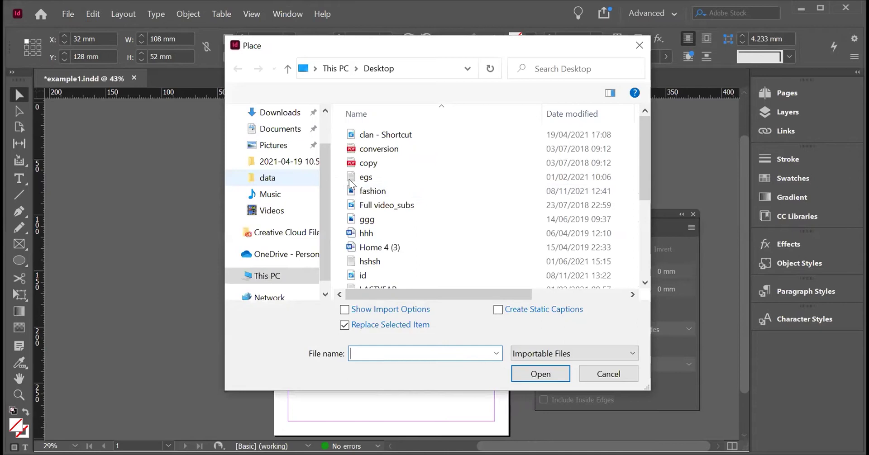
click(398, 248)
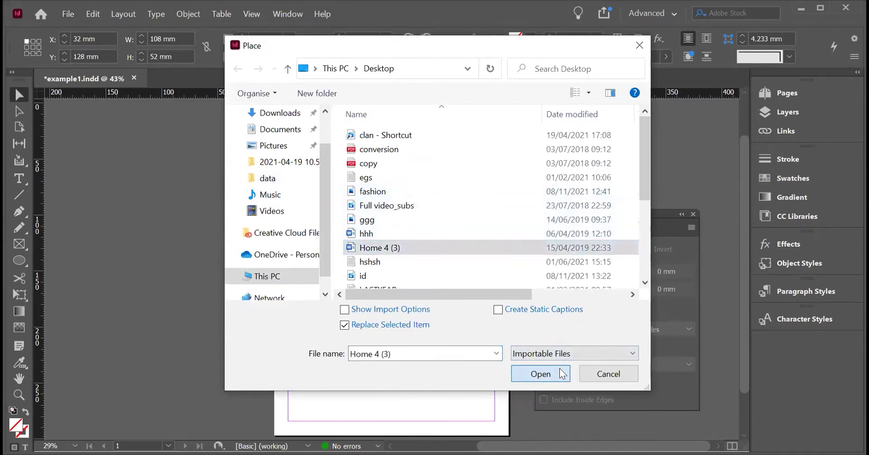
click(543, 375)
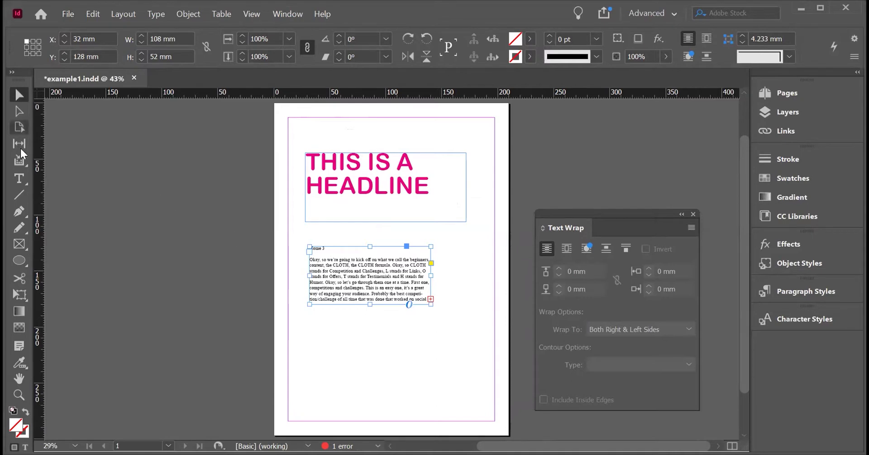
- Set the font size of all the placed body text to 18 pt
click(19, 178)
click(350, 268)
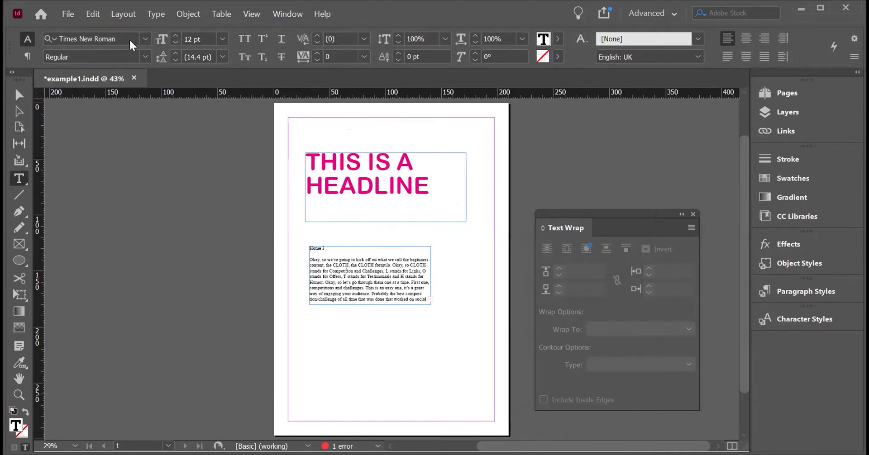
click(343, 268)
key(ctrl+a)
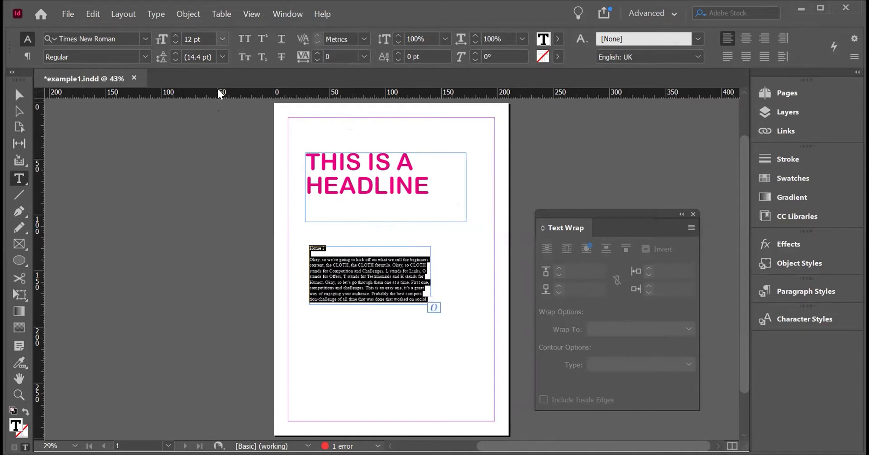
click(223, 39)
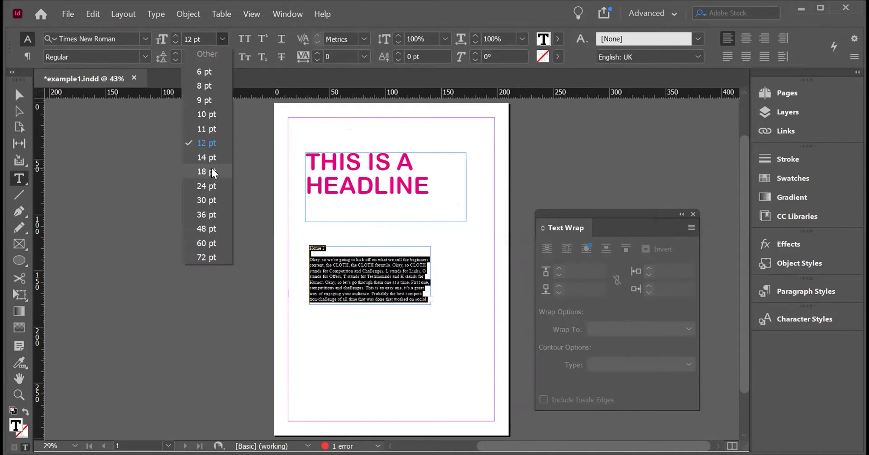
click(212, 172)
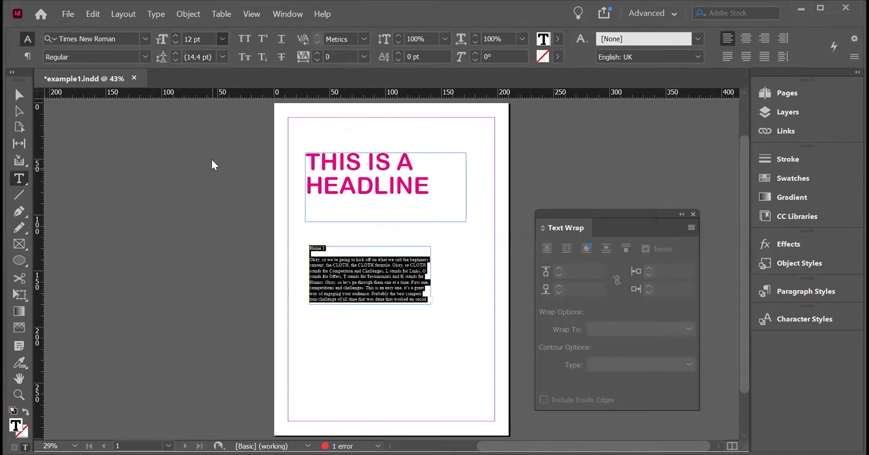
click(222, 41)
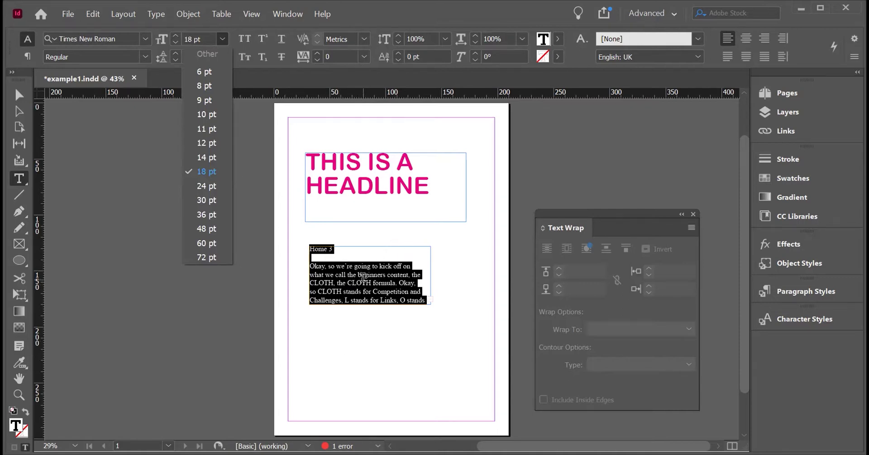
click(355, 211)
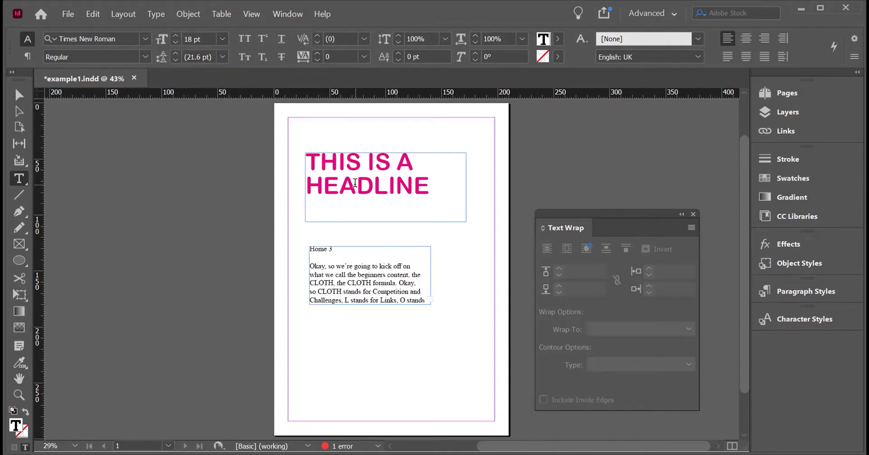
- Tighten the line spacing of the whole headline to 55 pt leading
click(425, 184)
shift+click(323, 186)
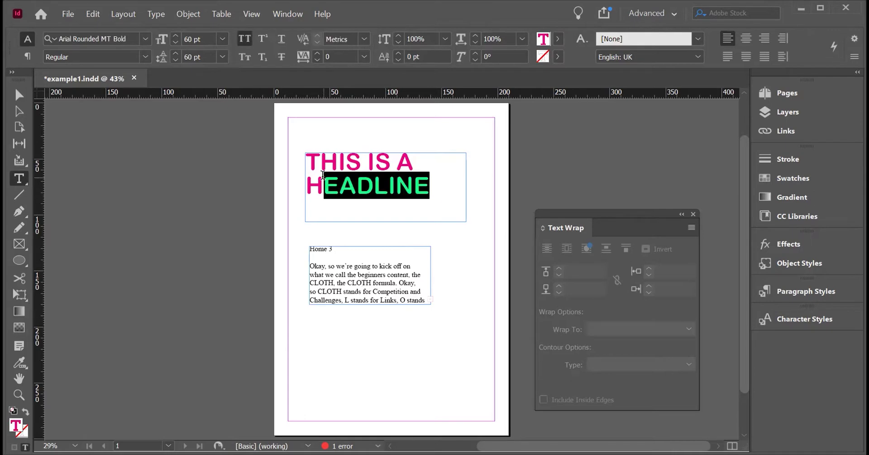
shift+click(304, 162)
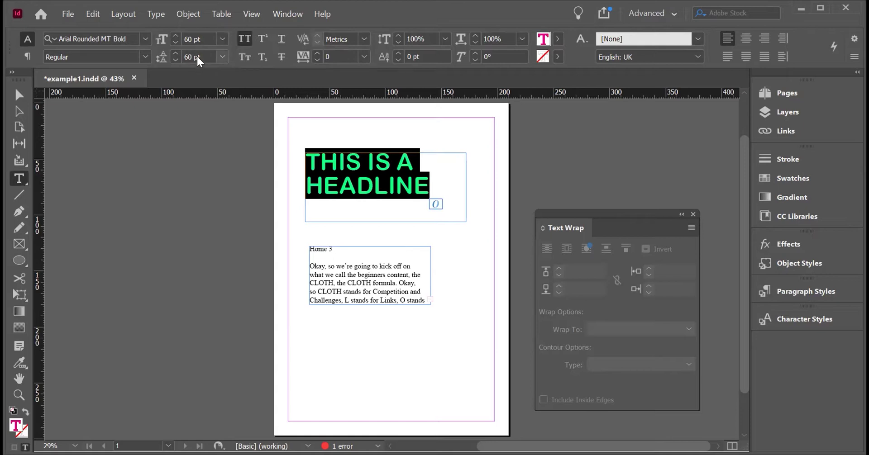
click(175, 60)
click(174, 60)
click(176, 60)
click(175, 61)
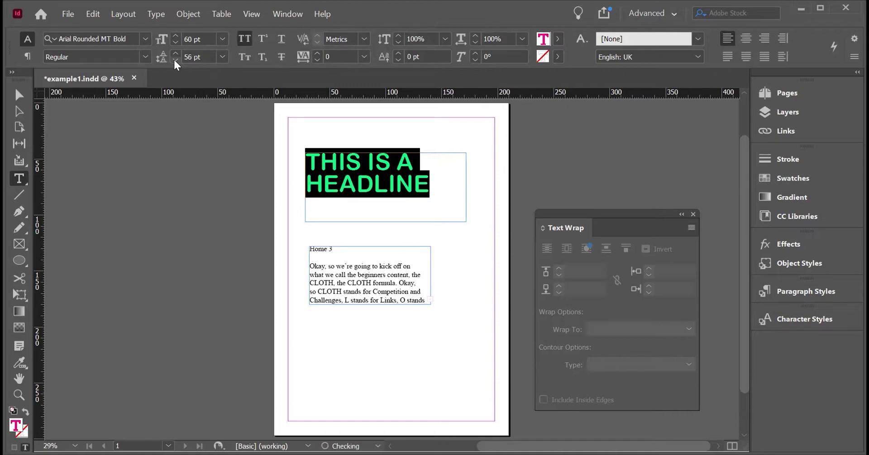
click(175, 61)
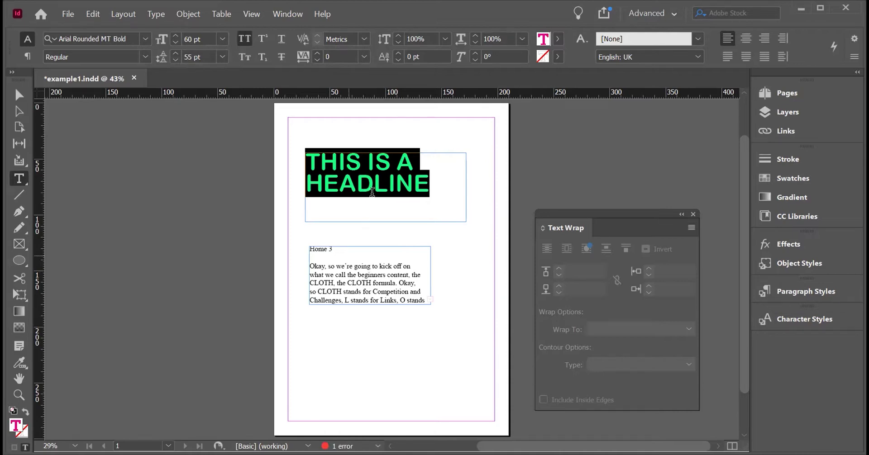
click(374, 185)
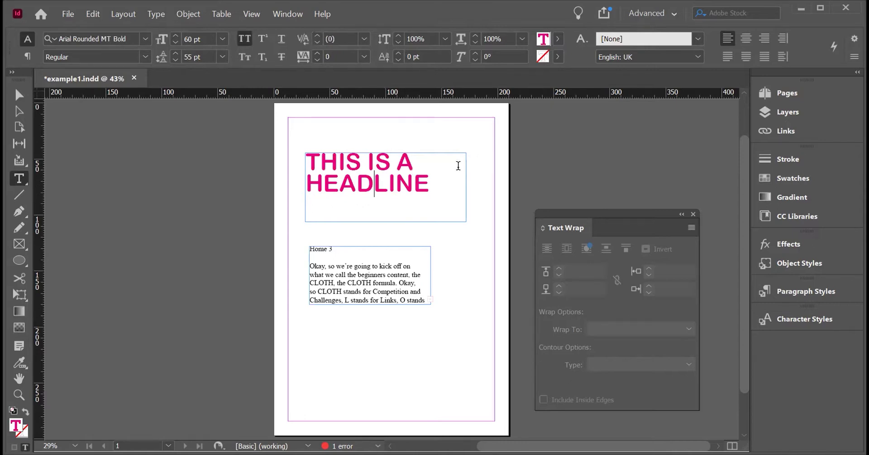
- Recolour the whole headline with the cyan swatch C=100 M=0 Y=0 K=0
click(428, 183)
key(ctrl+a)
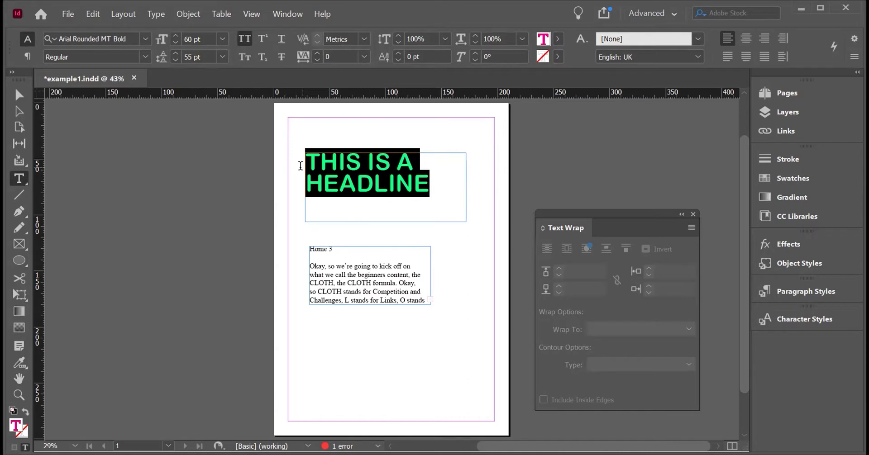
click(559, 41)
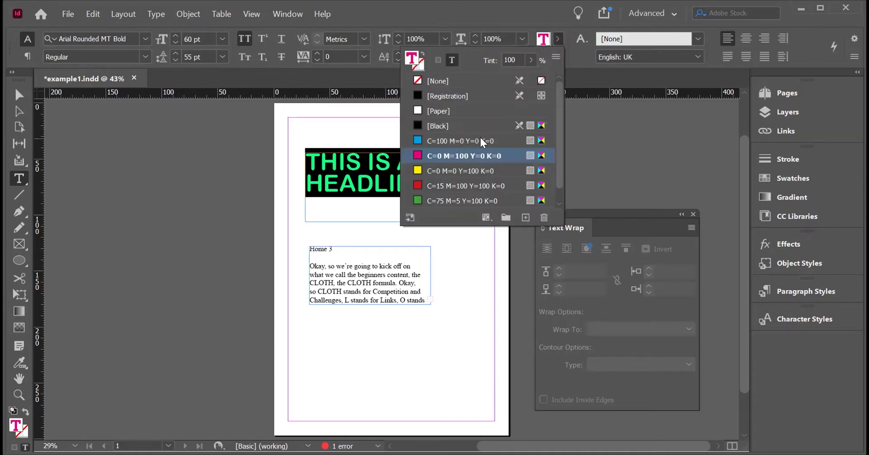
click(482, 143)
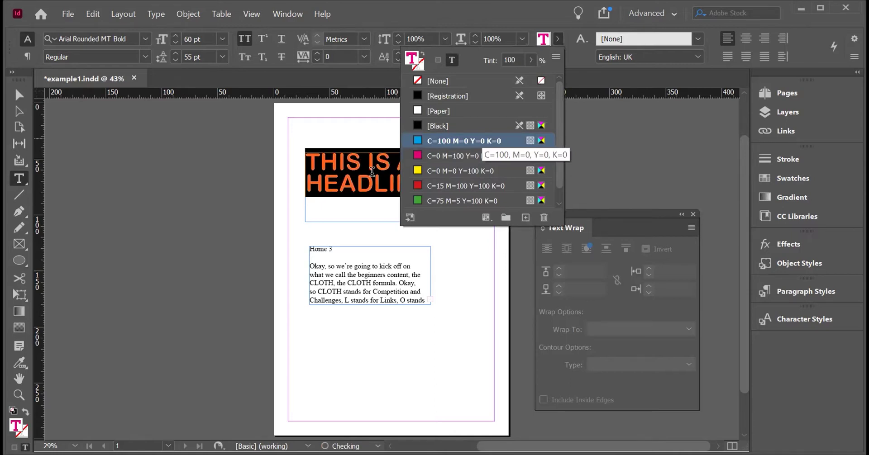
click(372, 171)
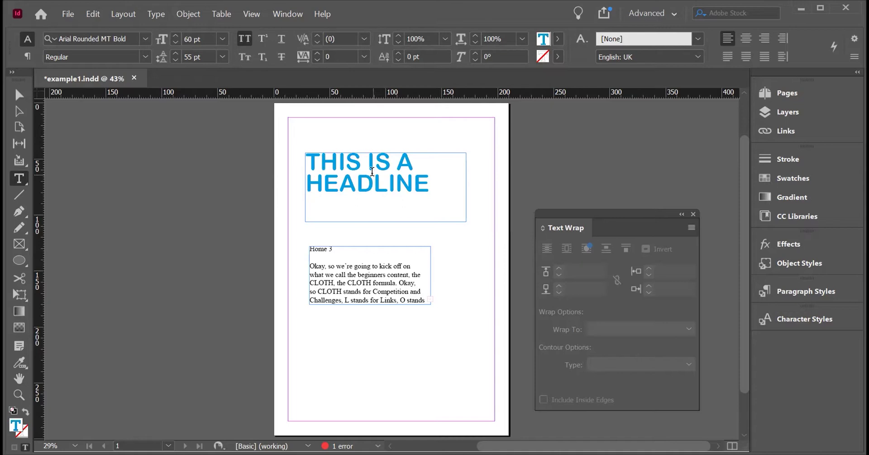
- Preview other fonts on the headline, such as Segoe UI Emoji, and leave the font list without applying one
drag(427, 182, 303, 148)
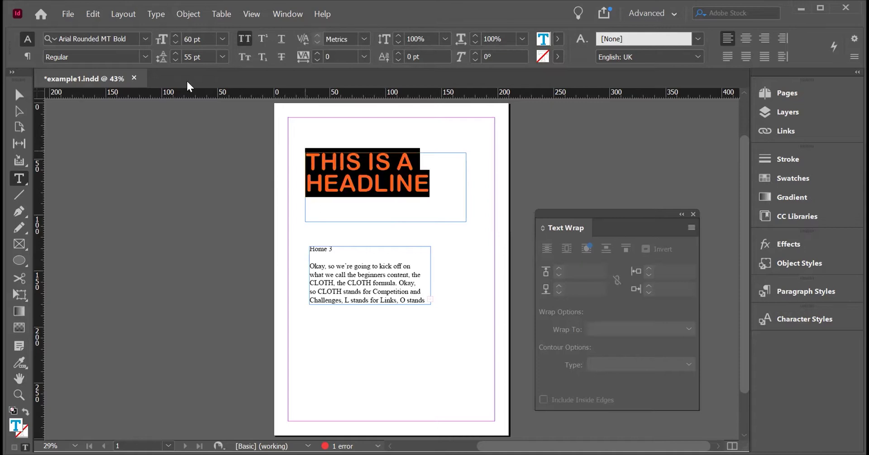
click(146, 39)
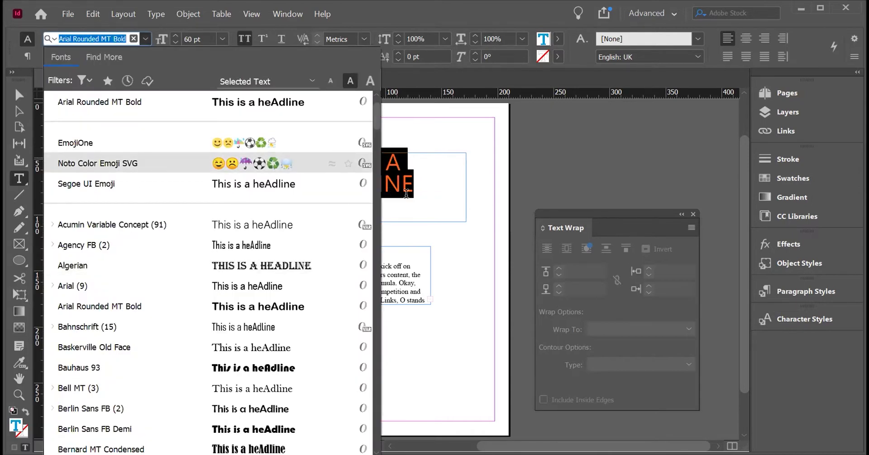
key(Down)
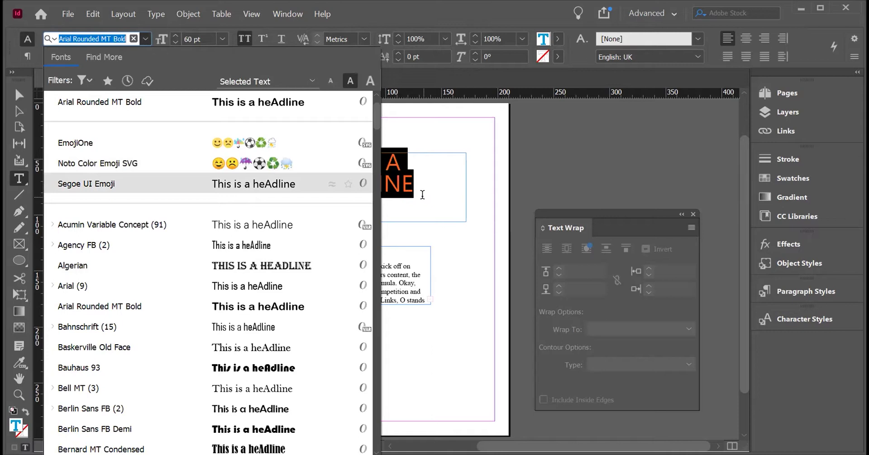
key(Escape)
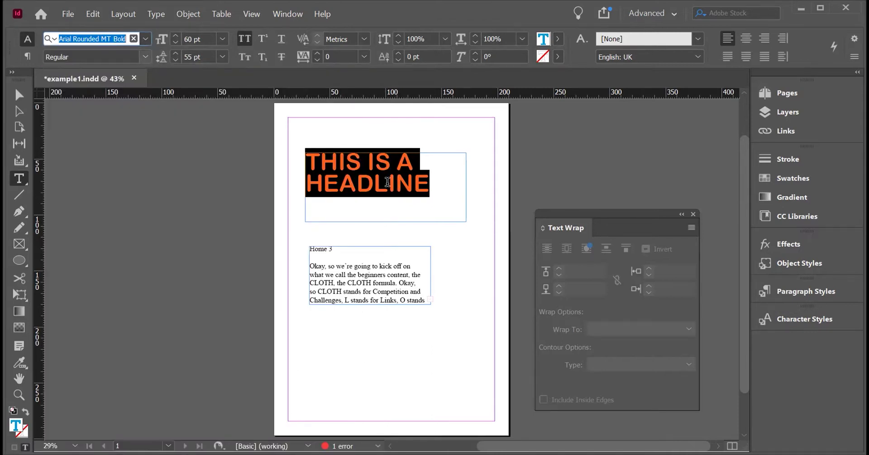
click(384, 180)
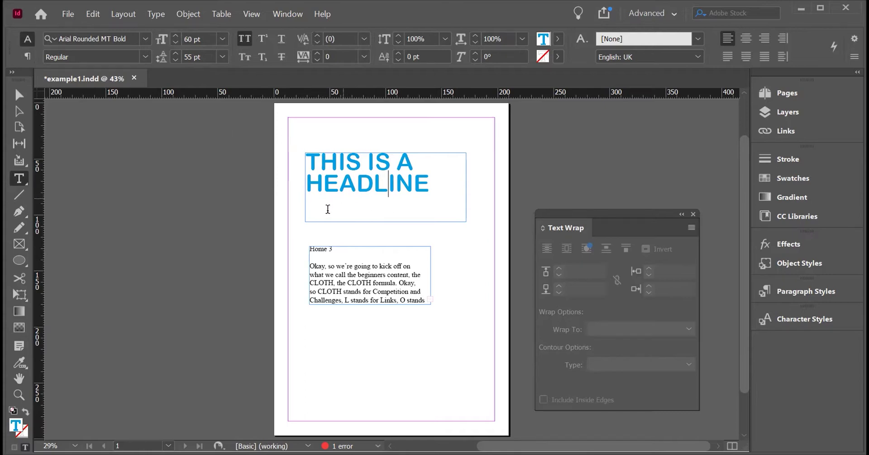
- Draw a rectangle frame about 150 by 72 mm below the body text and place the fashion image in it
click(20, 244)
drag(309, 316, 477, 398)
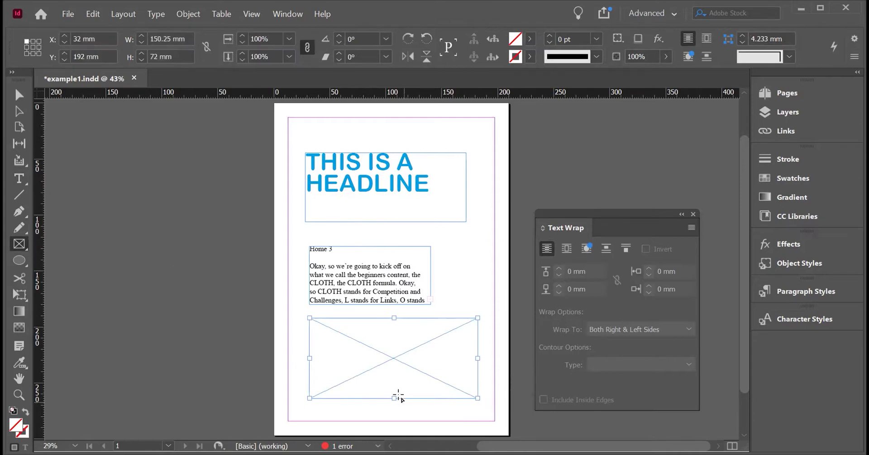
click(71, 18)
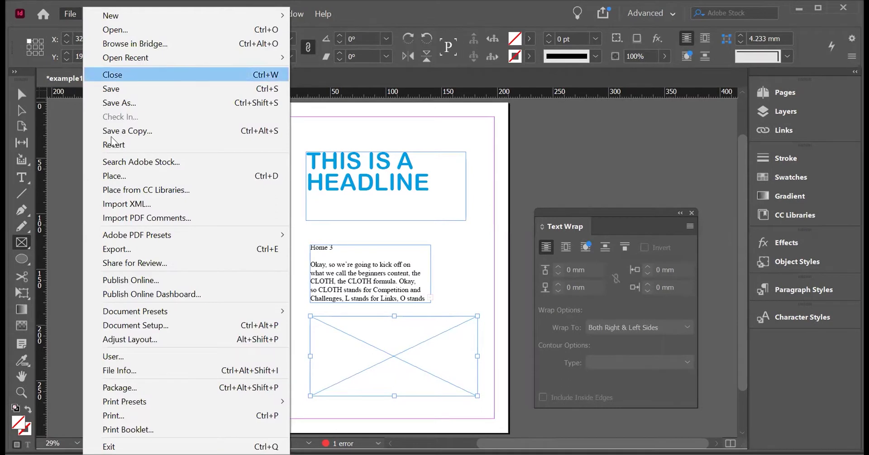
click(126, 178)
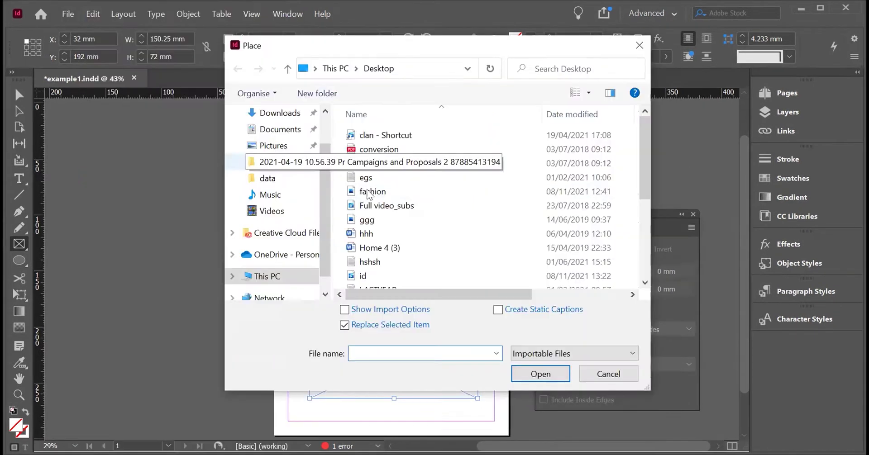
click(372, 192)
click(541, 376)
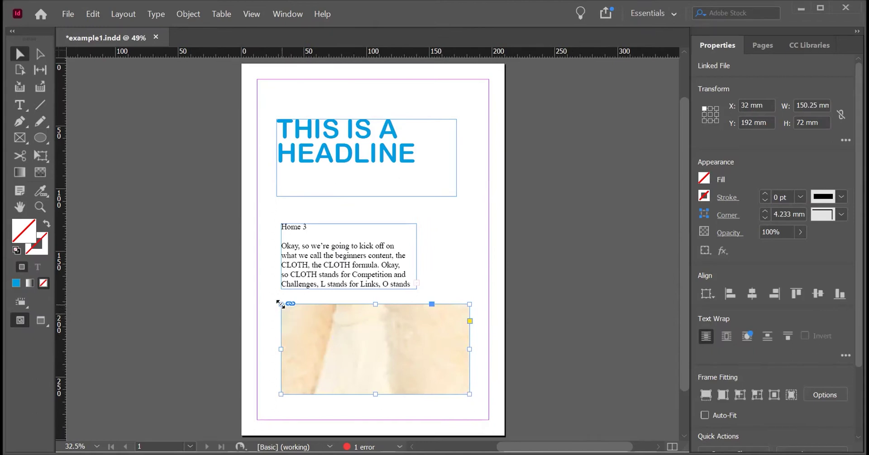
- Trim the image frame to about 70 mm high, try fitting the content proportionally, and settle on filling the frame proportionally
mouse_move(280, 305)
mouse_down()
mouse_move(301, 320)
mouse_move(264, 285)
mouse_move(281, 307)
mouse_up()
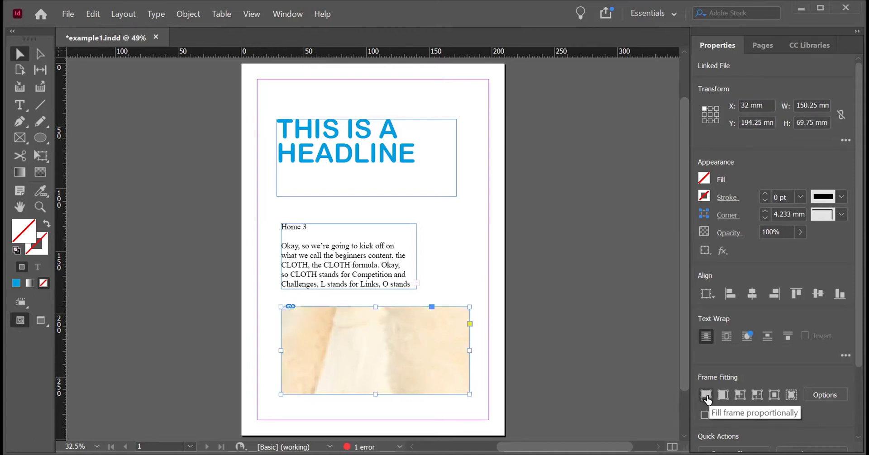
click(705, 395)
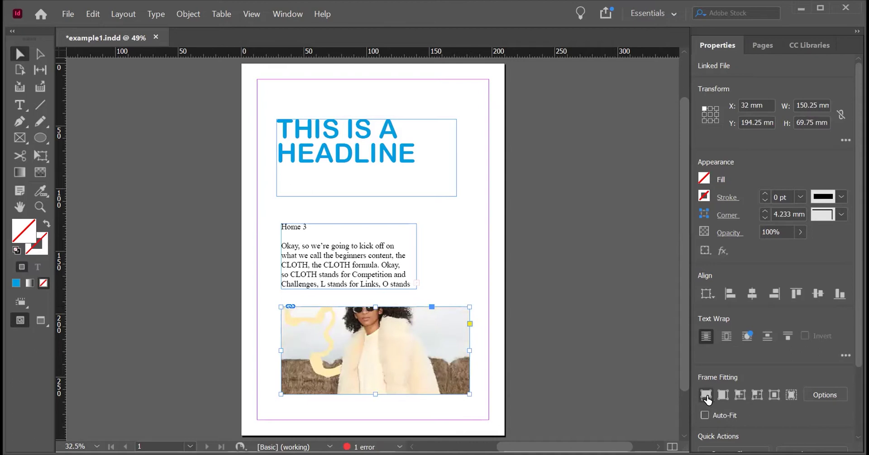
click(723, 395)
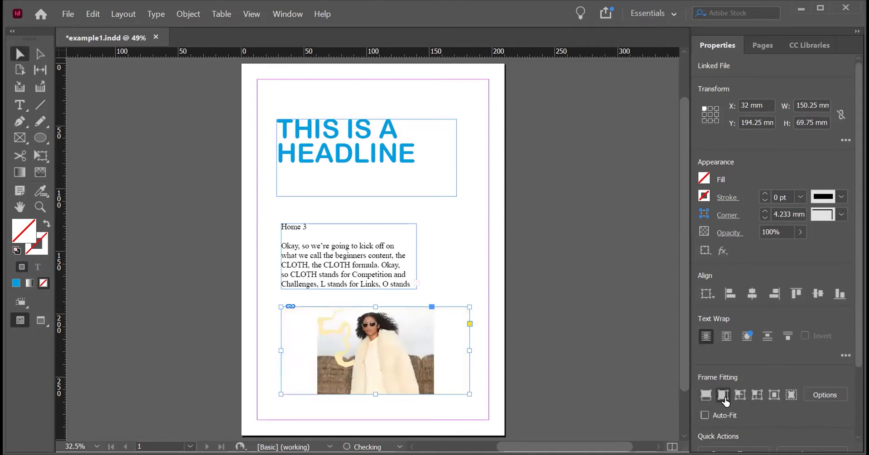
click(705, 396)
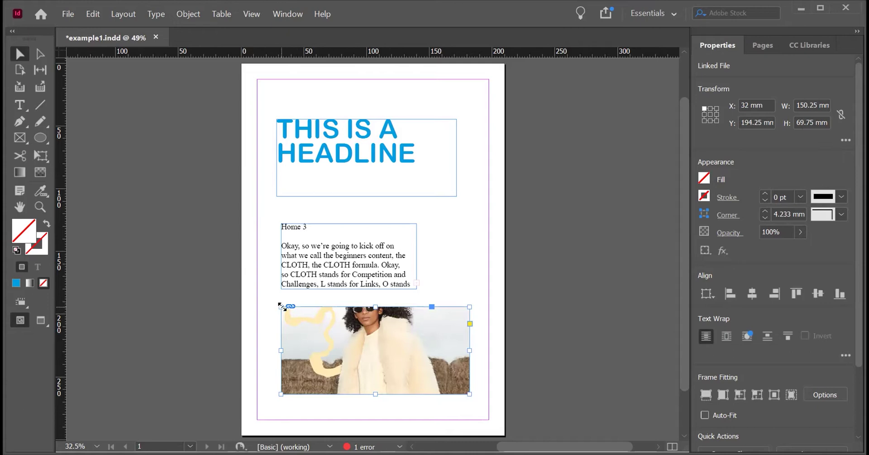
- Extend the image frame upward, and scale the frame and picture together down to about 121 by 71 mm
drag(374, 306, 375, 285)
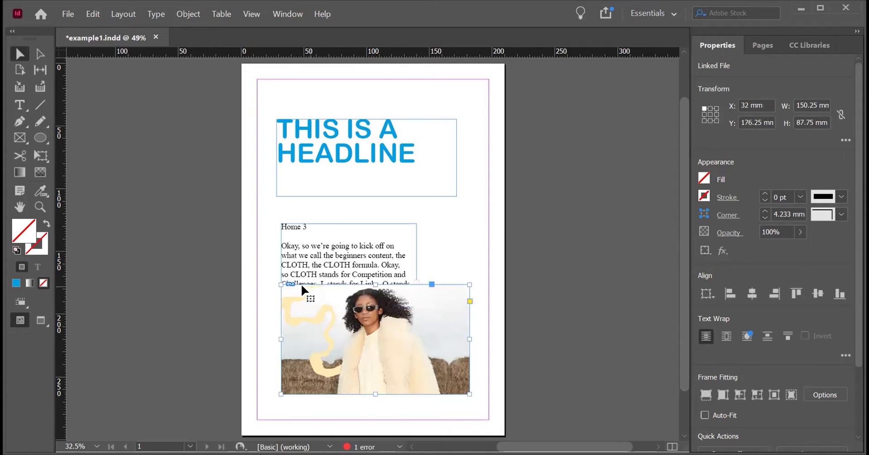
drag(281, 285, 301, 296)
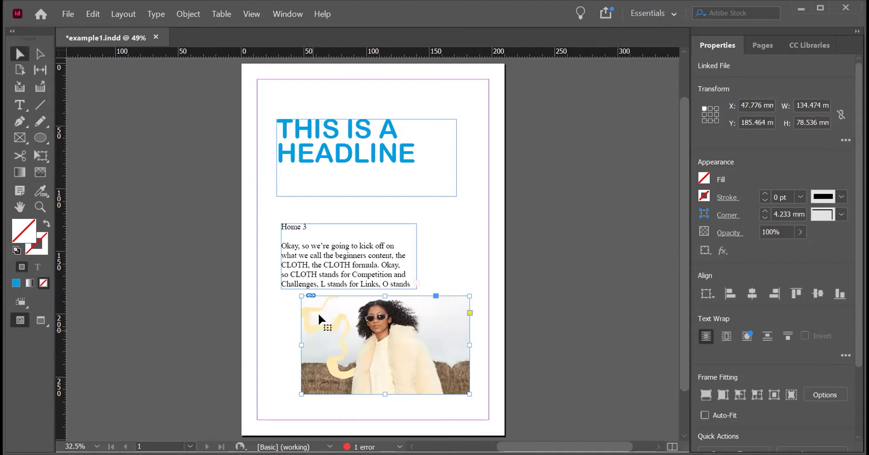
click(349, 270)
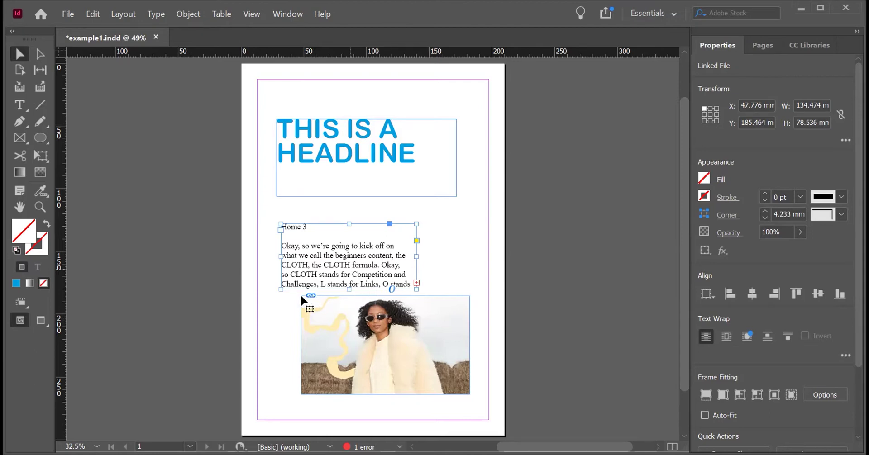
click(316, 303)
drag(299, 295, 318, 306)
- Enlarge the body text frame to about 143.5 by 110 mm and wrap its text around the image's bounding box
click(367, 270)
drag(416, 254, 460, 263)
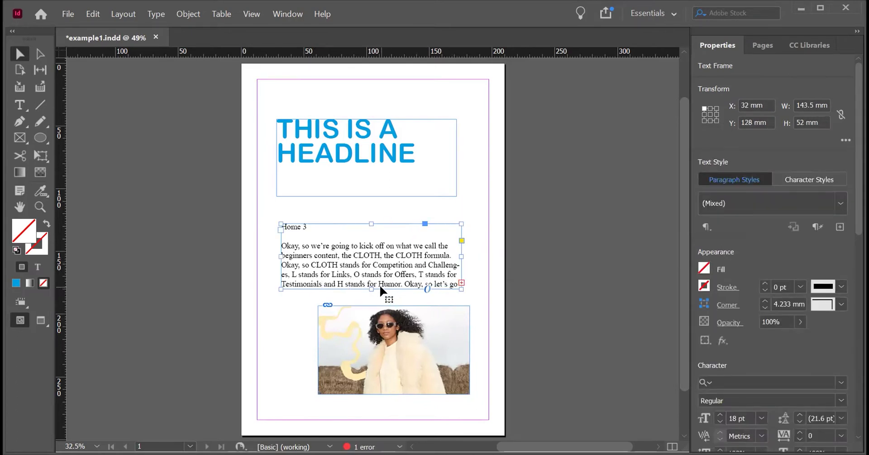
drag(375, 311, 376, 359)
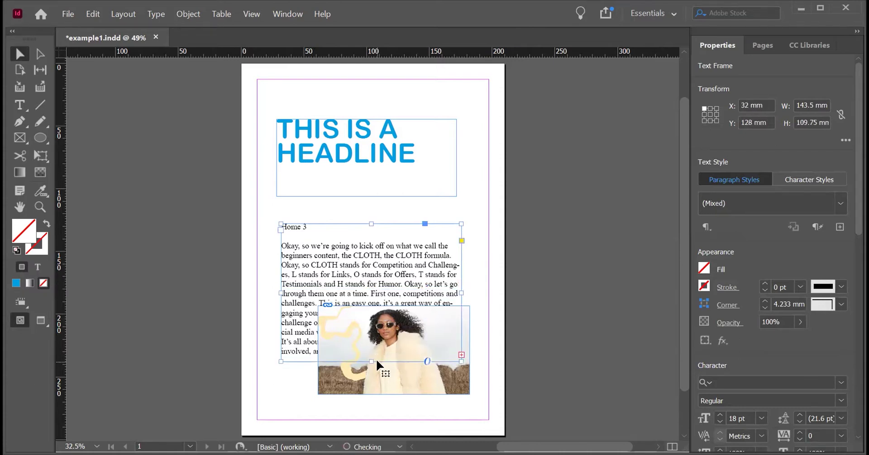
click(386, 389)
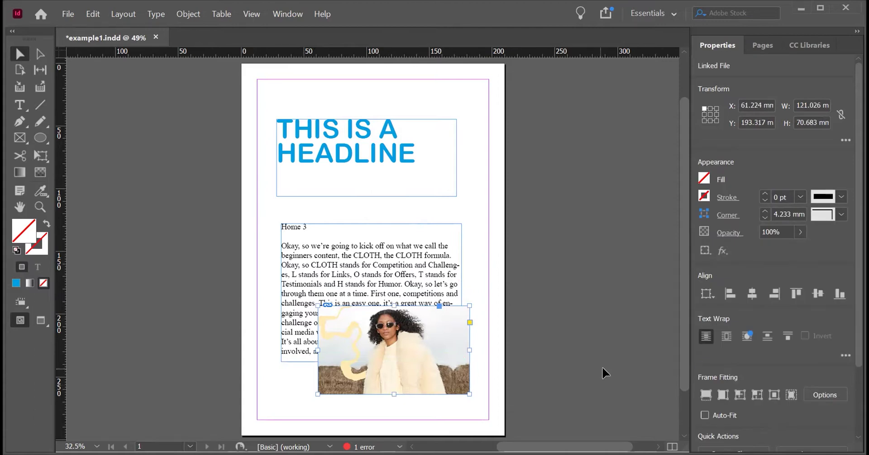
click(726, 337)
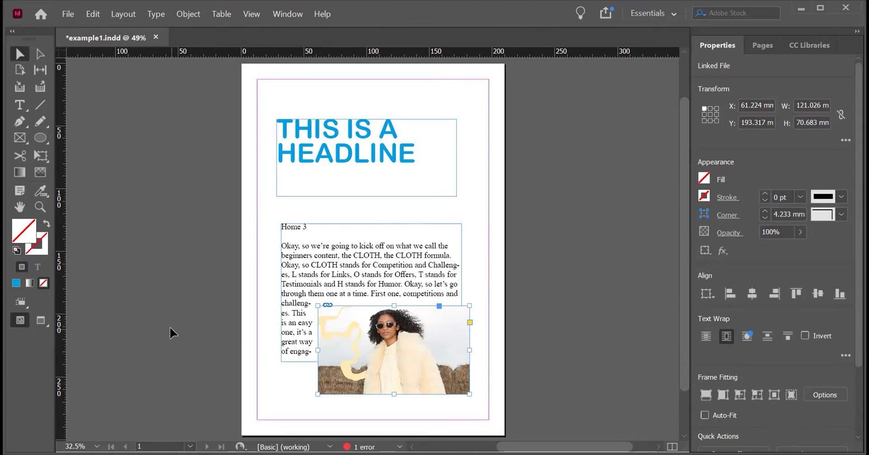
- Zoom in and out around the image and text wrap, and fit the whole page in the window
click(43, 204)
click(308, 284)
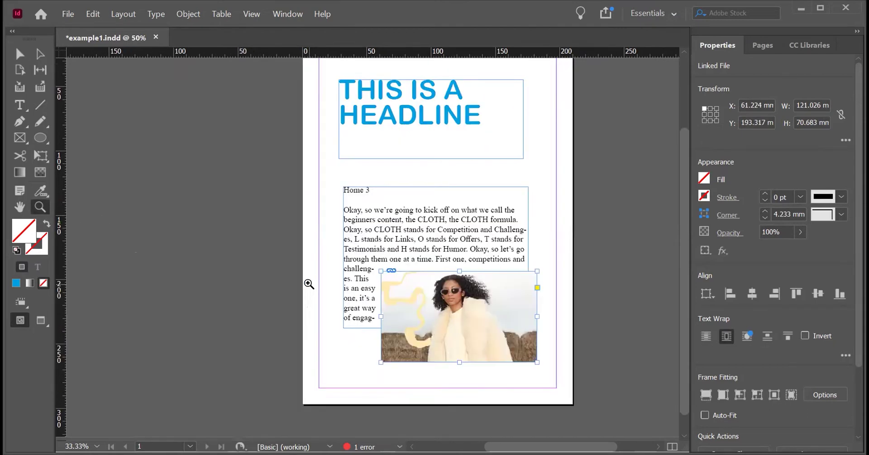
click(406, 258)
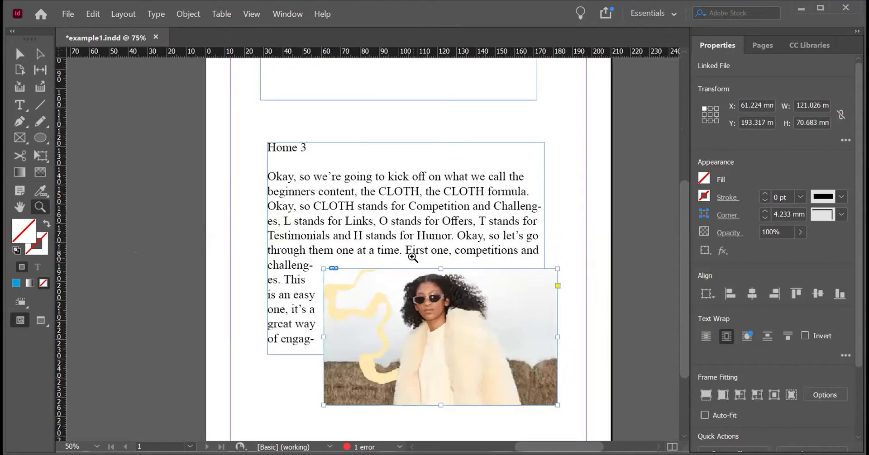
click(411, 256)
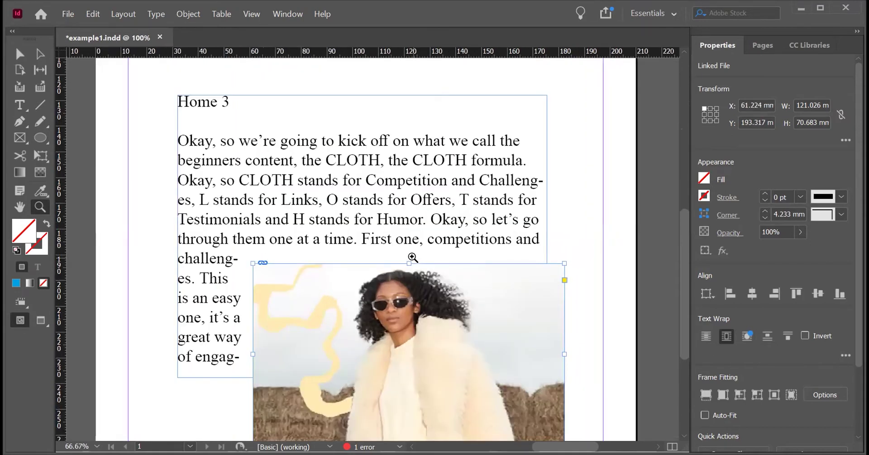
alt+click(412, 258)
alt+click(412, 258)
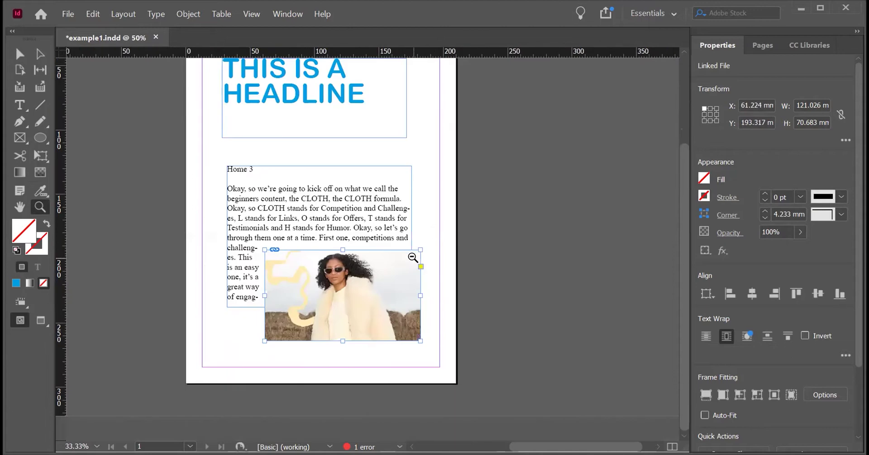
click(251, 15)
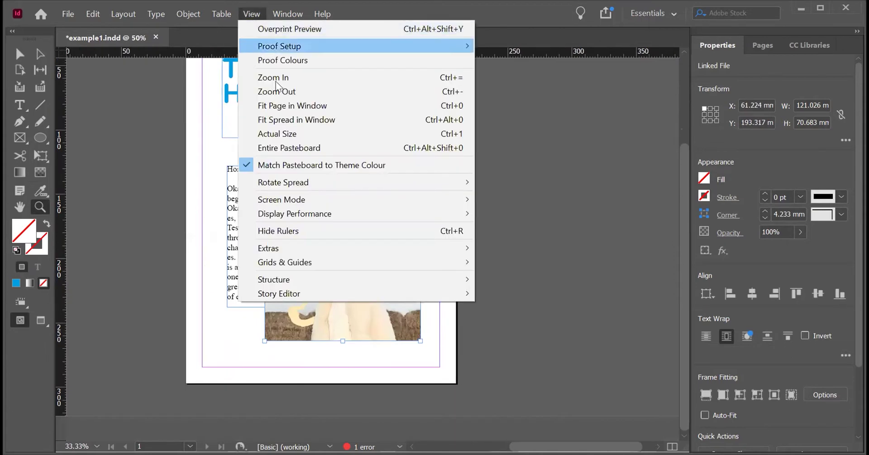
click(281, 105)
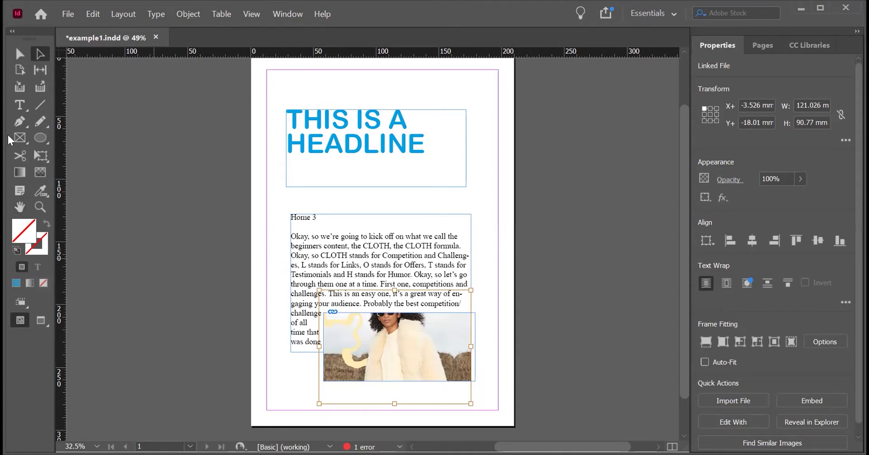
- Move the picture down inside its frame to a vertical offset of about -2.25 mm, so the woman's head is included
click(19, 208)
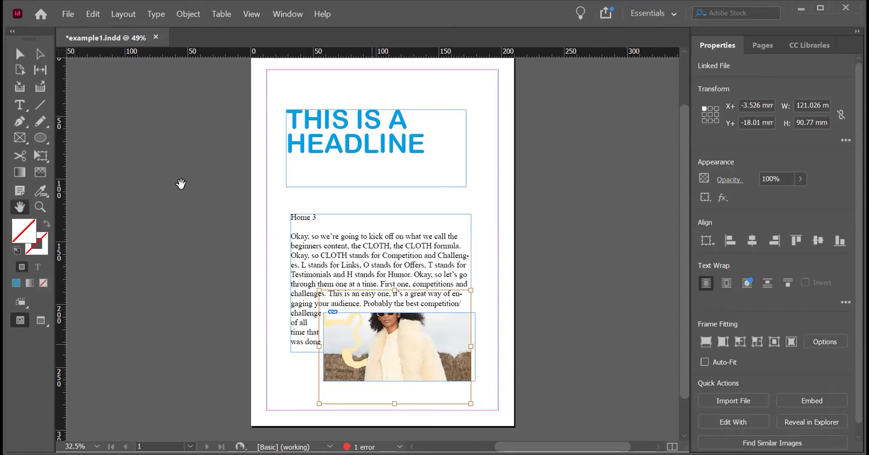
click(42, 55)
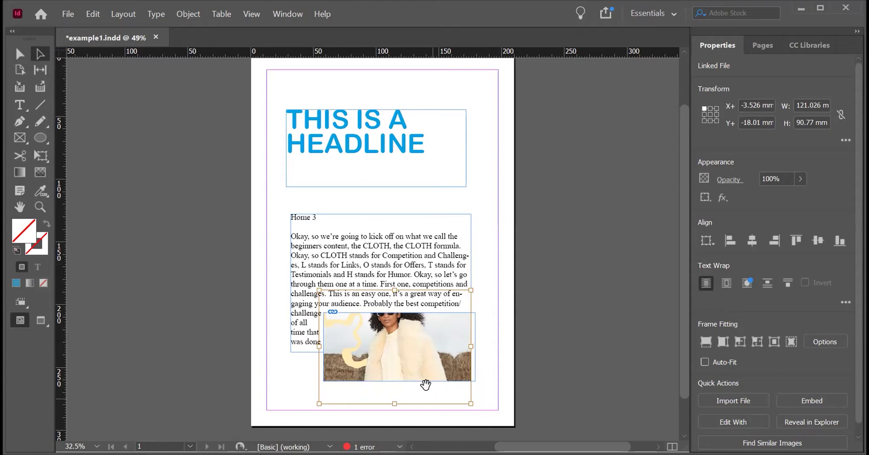
drag(395, 338, 398, 365)
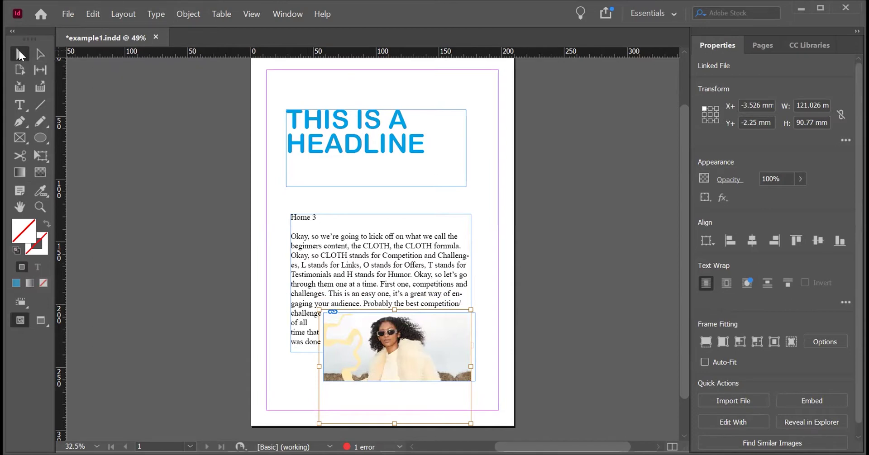
- Select the body text frame and switch to the Advanced workspace
click(69, 15)
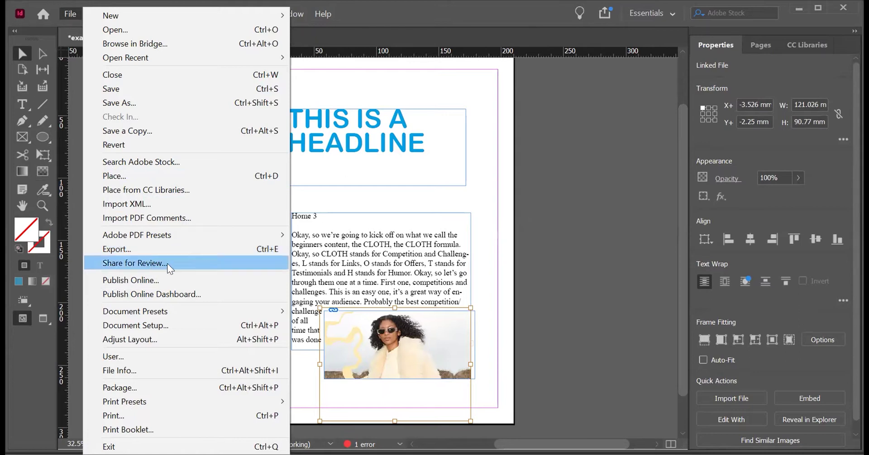
click(341, 269)
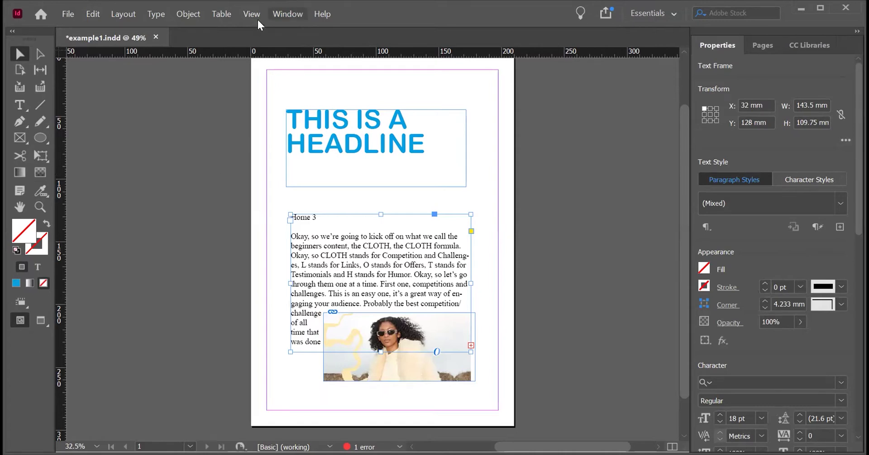
click(285, 14)
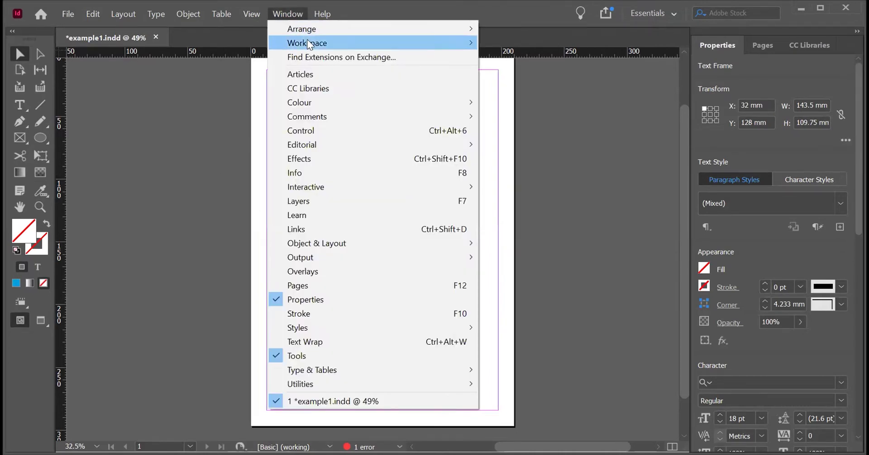
mouse_move(308, 44)
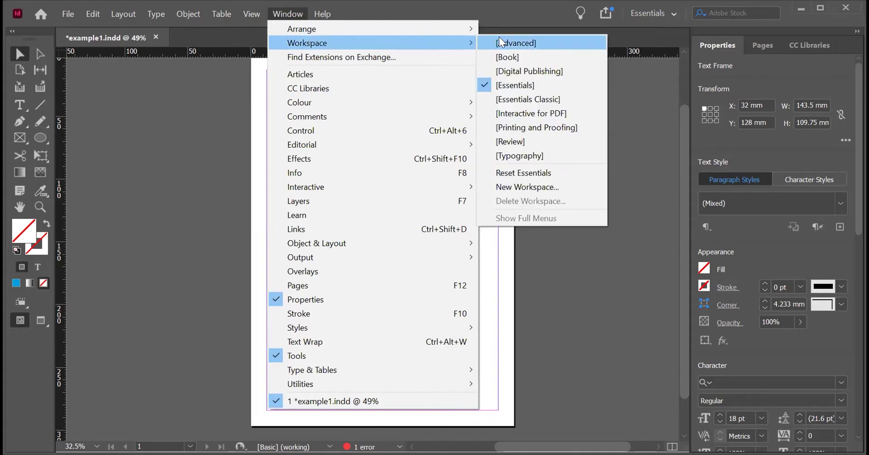
click(497, 100)
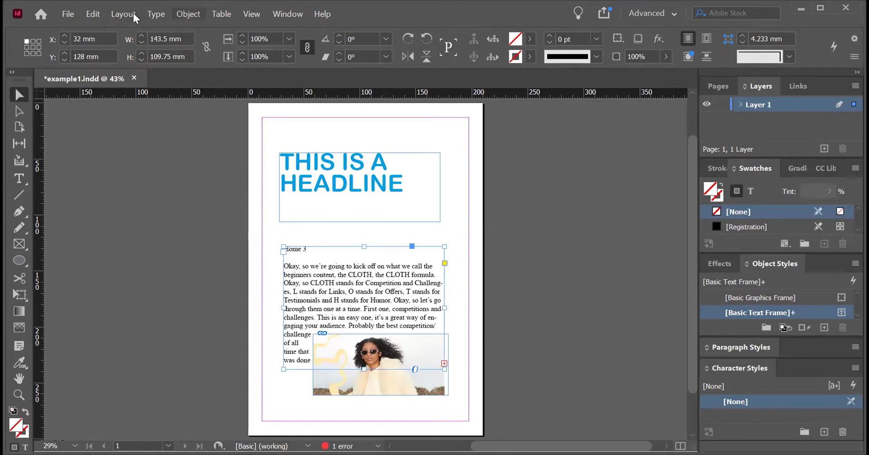
- Split the body text frame into two fixed columns in the Text Frame Options, with the preview on
click(188, 14)
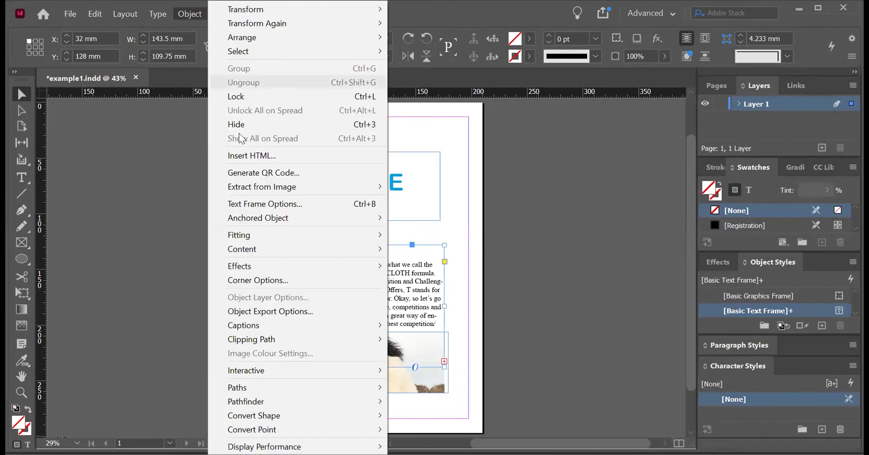
click(261, 204)
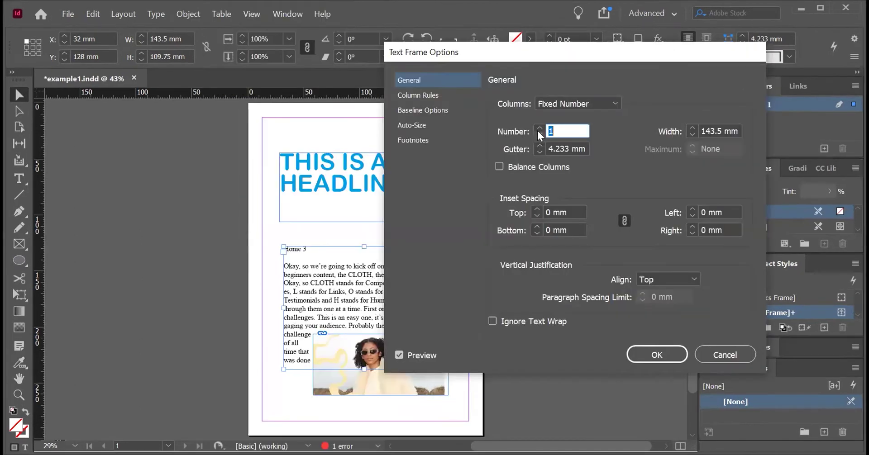
click(539, 128)
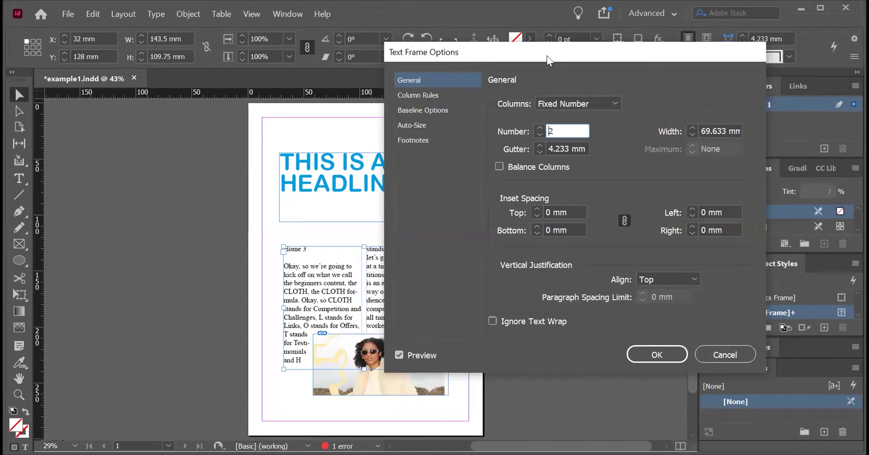
drag(633, 48, 720, 40)
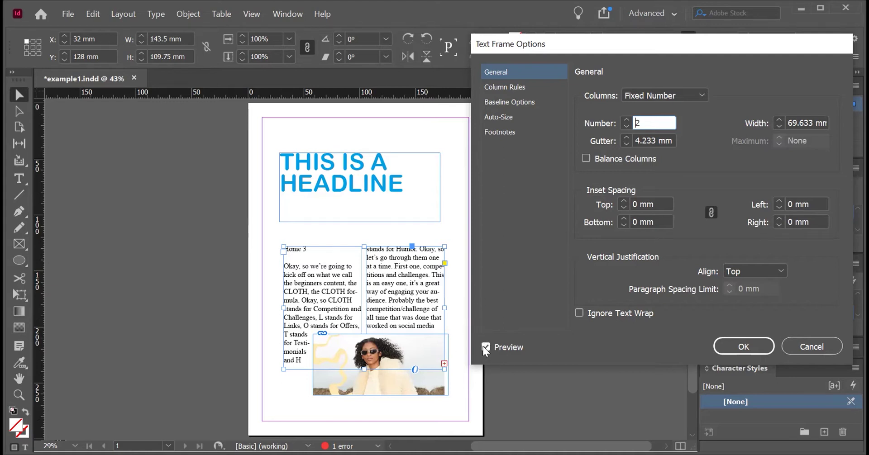
click(626, 127)
click(486, 347)
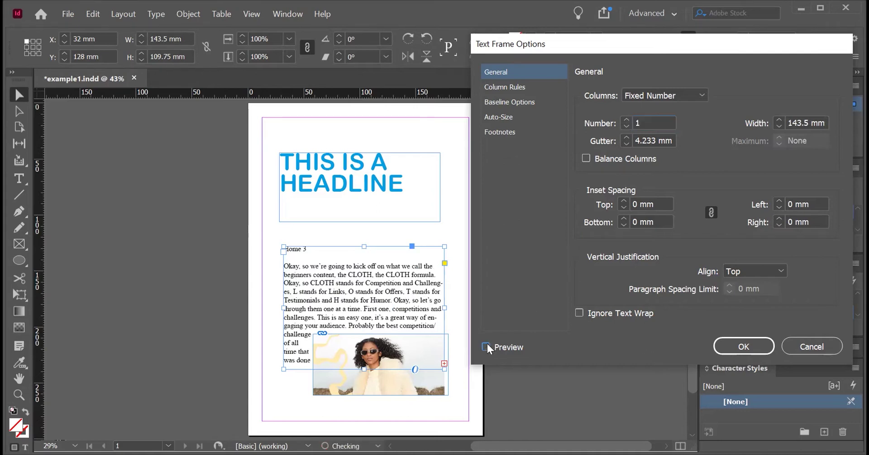
click(625, 120)
click(485, 347)
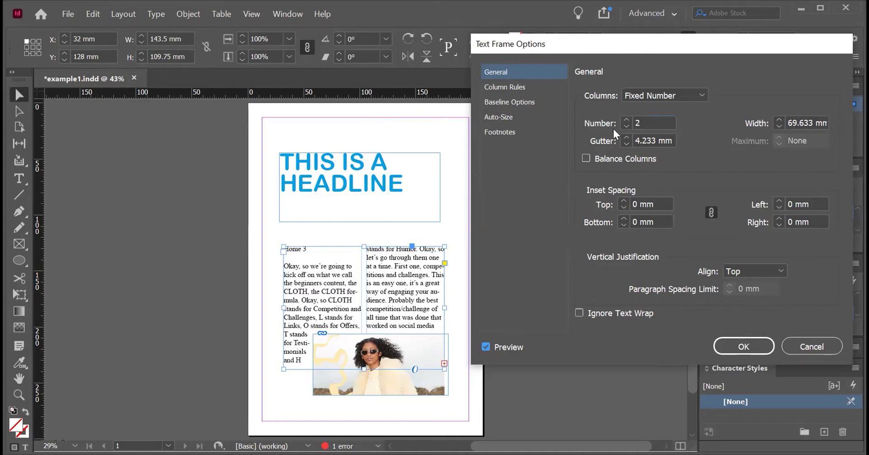
- Try a linked inset spacing of 6 mm on all sides of the text frame and return it to 0 mm
click(623, 201)
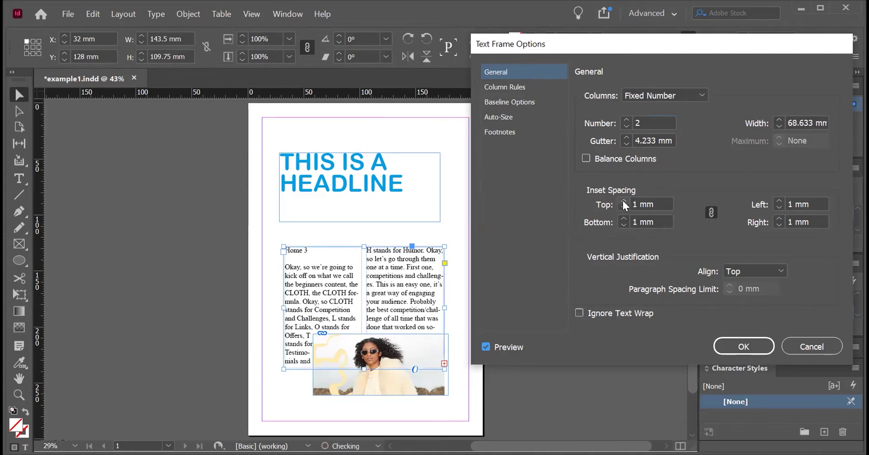
click(623, 201)
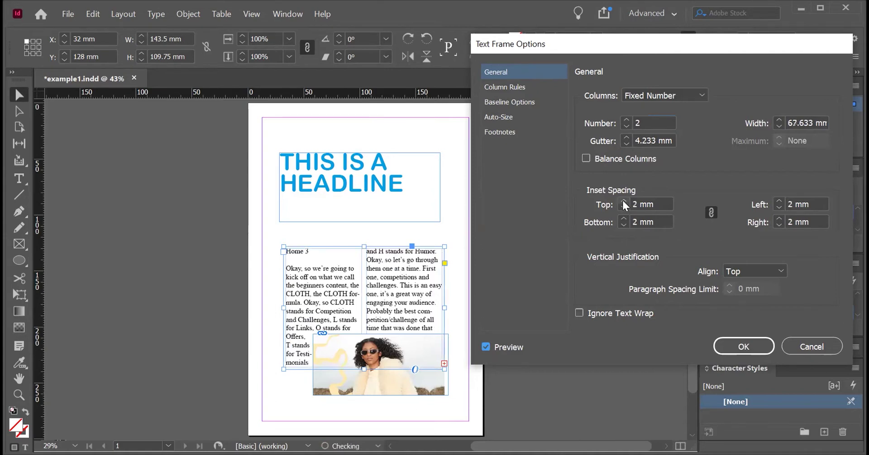
click(623, 200)
click(623, 201)
click(623, 201)
click(623, 201)
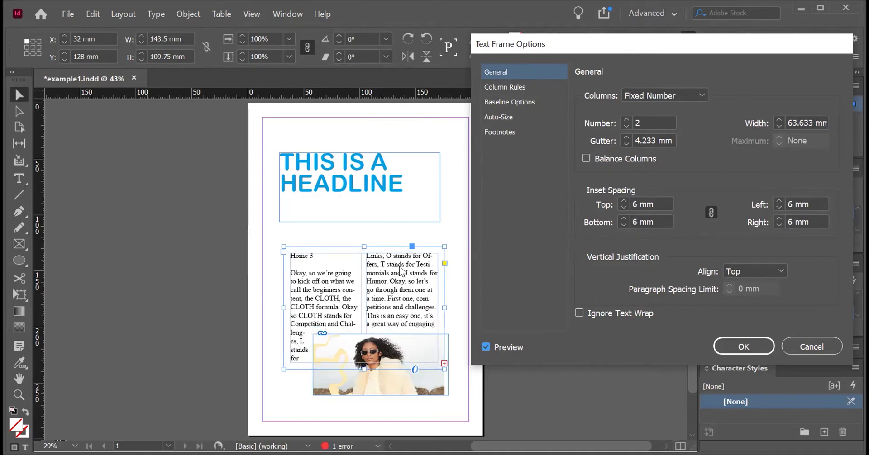
click(623, 206)
click(623, 207)
click(623, 207)
click(623, 206)
click(623, 206)
click(623, 206)
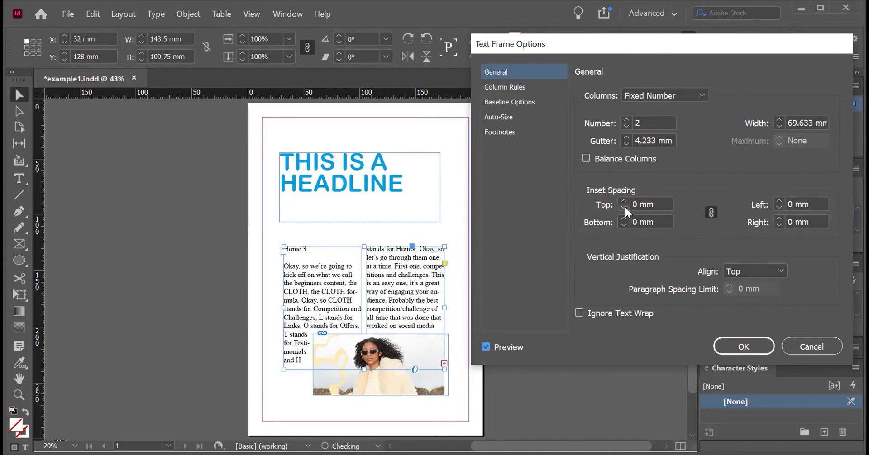
- Unlink the inset spacing values and apply a top inset of 10 mm to the text frame
click(711, 211)
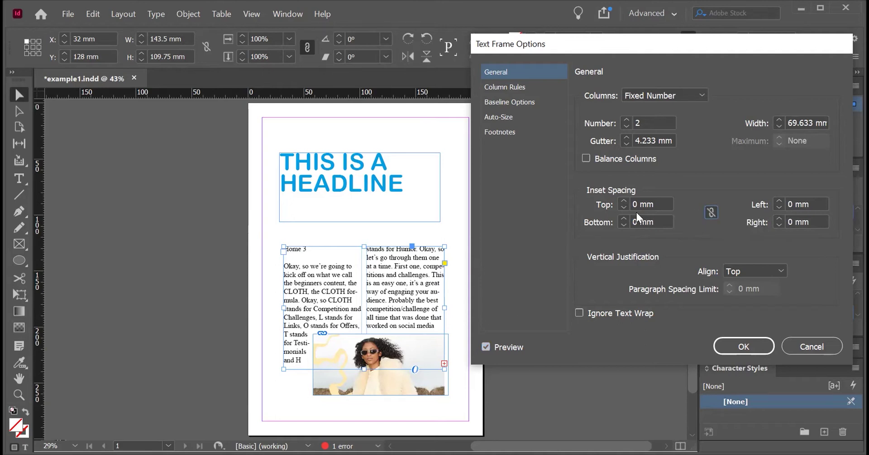
drag(622, 202, 623, 202)
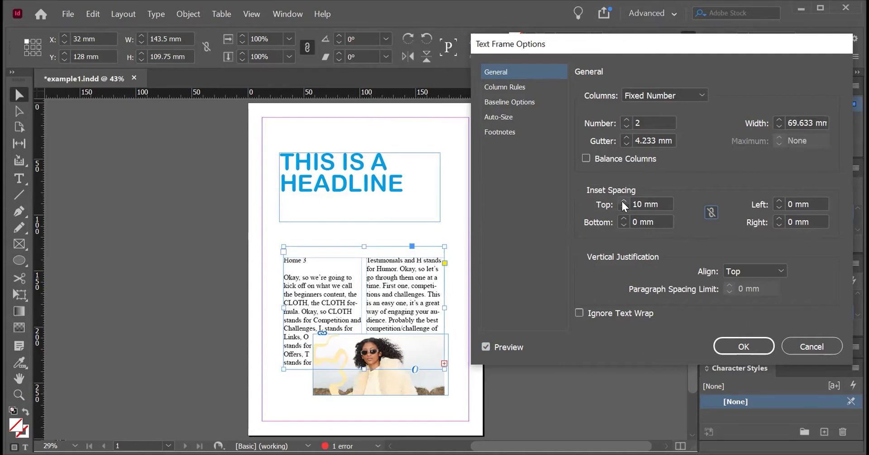
click(755, 343)
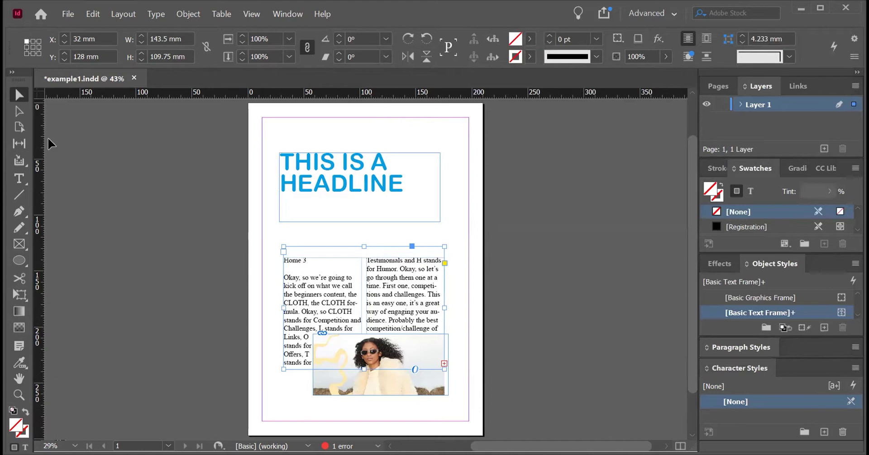
- Delete the "Home 3" line and the blank line below it so the body text starts with "Okay"
click(20, 175)
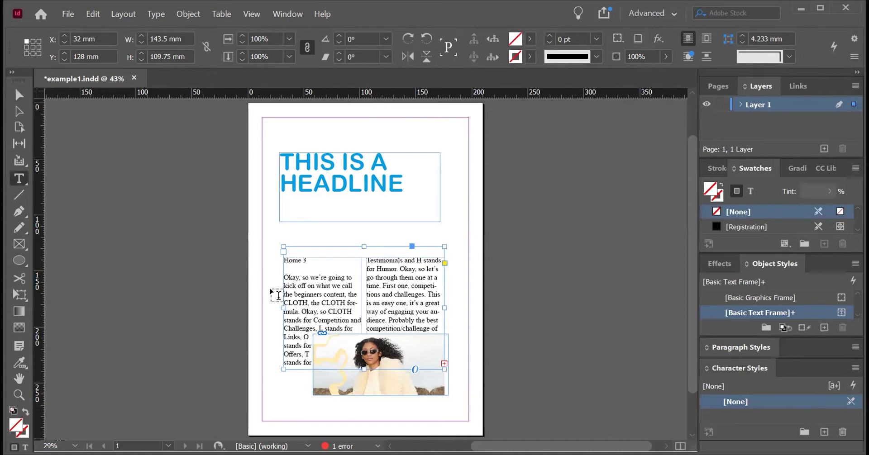
click(308, 290)
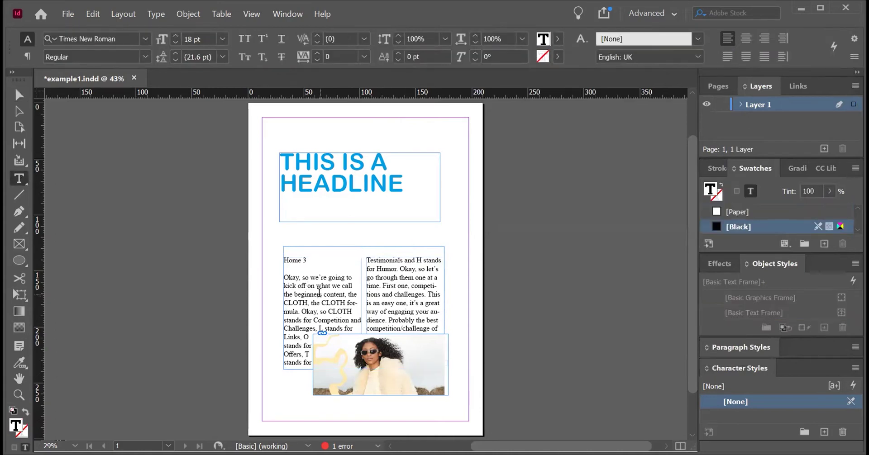
click(27, 56)
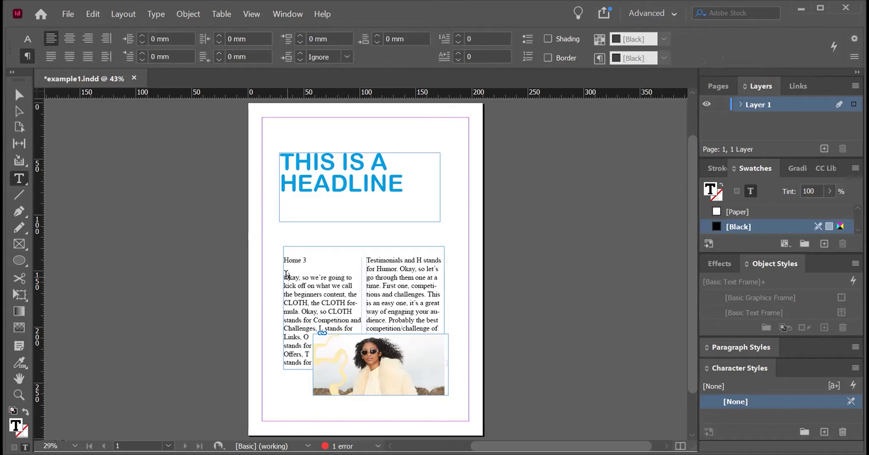
key(BackSpace)
key(BackSpace)
key(BackSpace)
key(BackSpace)
key(BackSpace)
key(BackSpace)
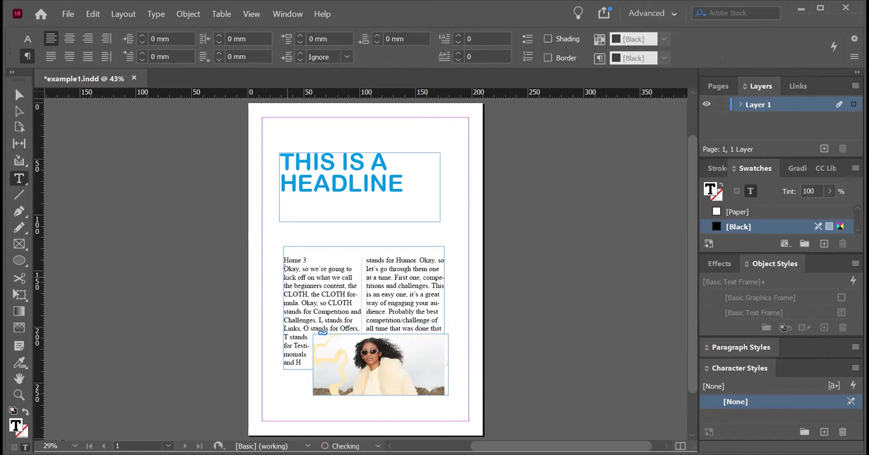
key(BackSpace)
key(BackSpace)
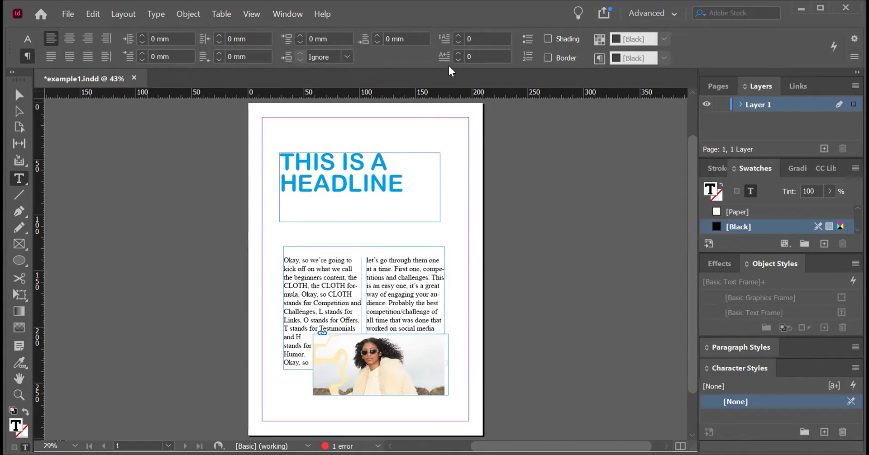
- Give the opening paragraph a drop cap five lines high
click(458, 36)
click(458, 35)
click(459, 36)
click(457, 35)
click(457, 36)
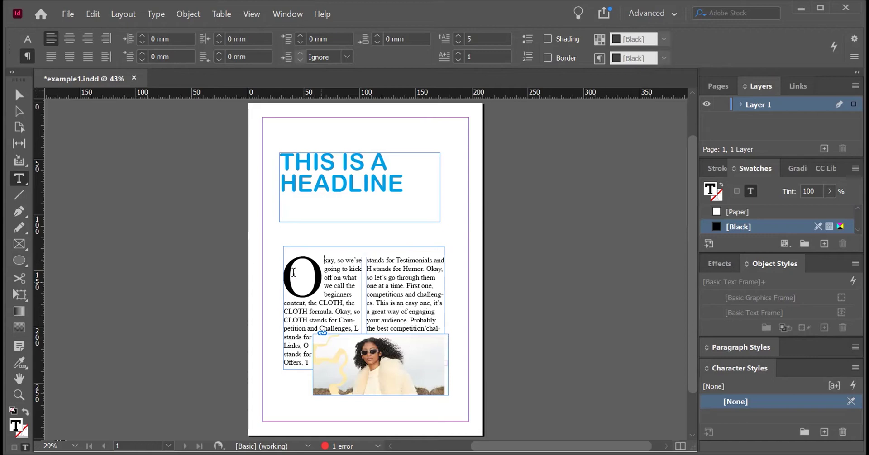
- Try a font size of 20 pt on the drop cap letter O and return it to 18 pt
drag(320, 280, 283, 275)
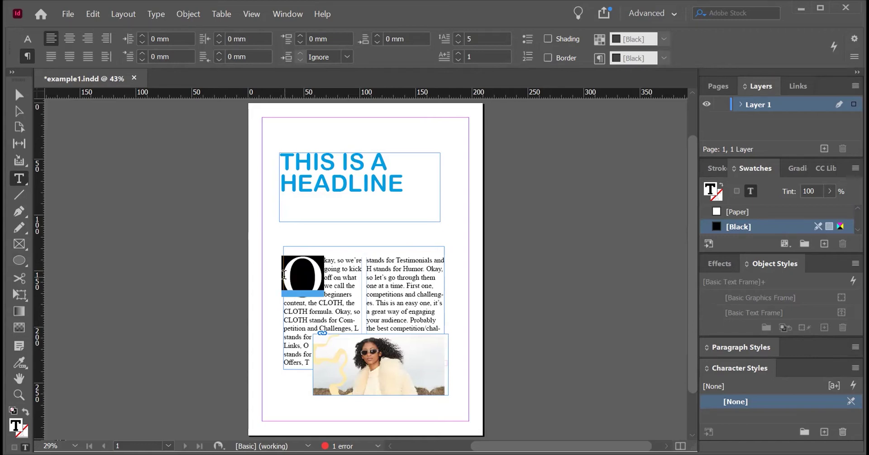
click(29, 41)
click(176, 36)
click(175, 36)
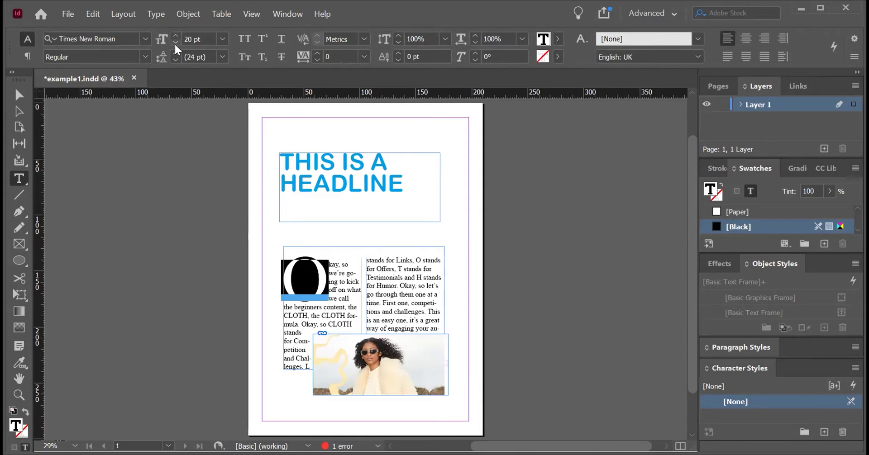
click(175, 40)
click(175, 40)
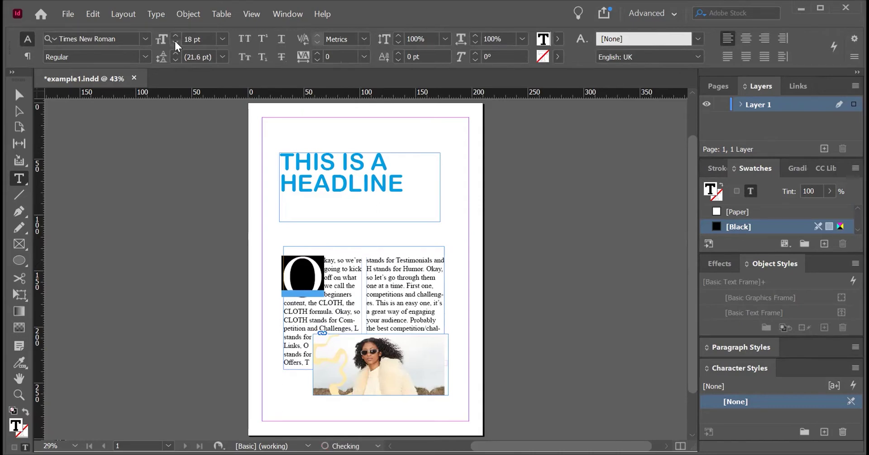
click(342, 277)
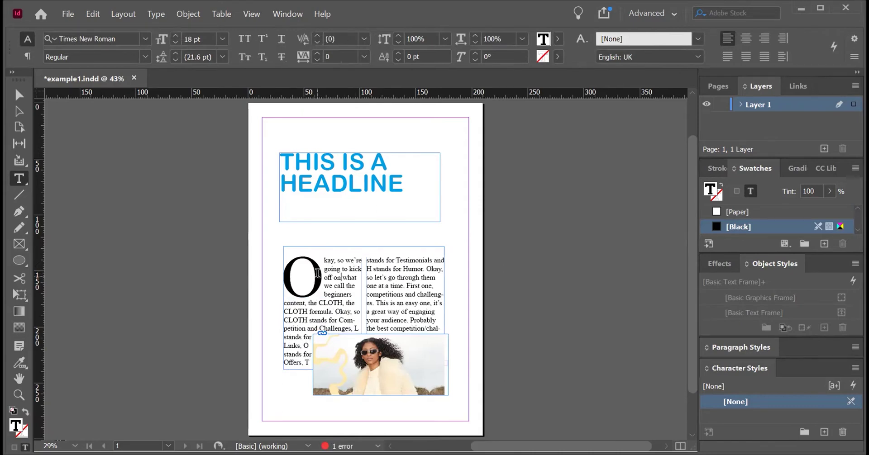
- Set the opening paragraph's drop cap to three lines high and four characters wide
drag(318, 274, 299, 272)
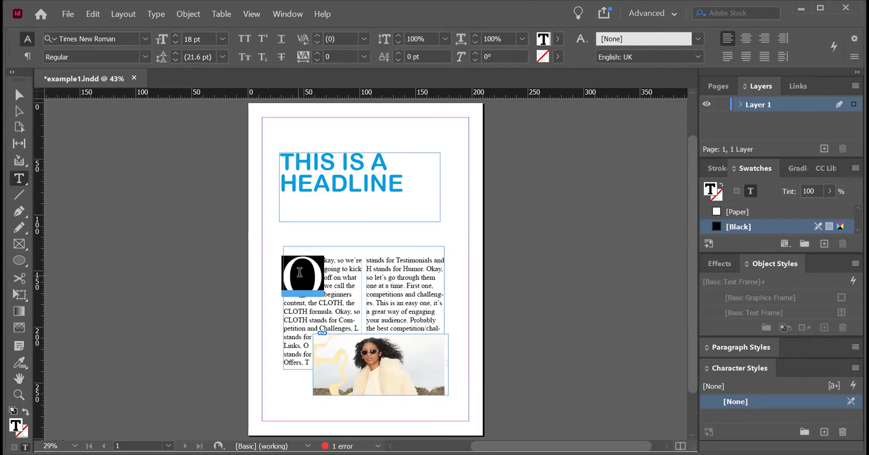
click(27, 57)
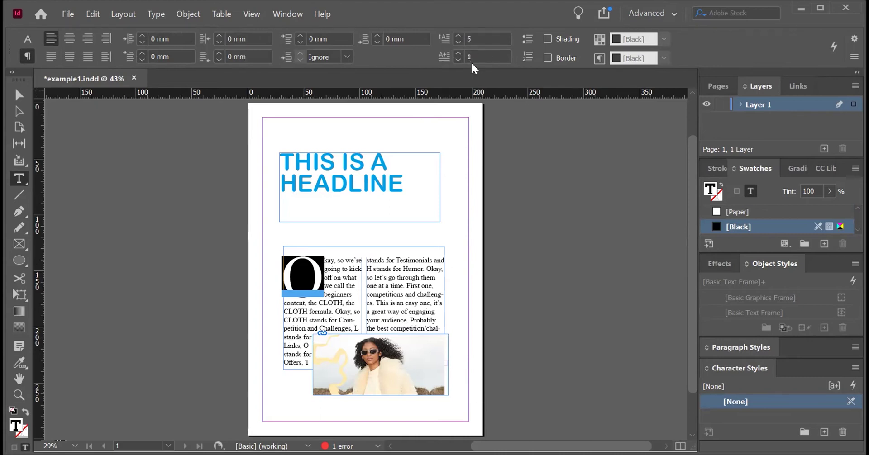
click(457, 44)
click(457, 43)
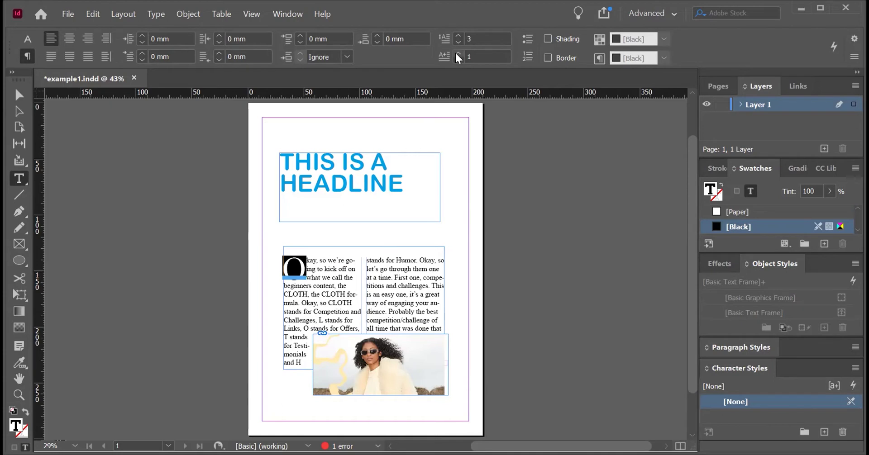
click(456, 53)
click(456, 53)
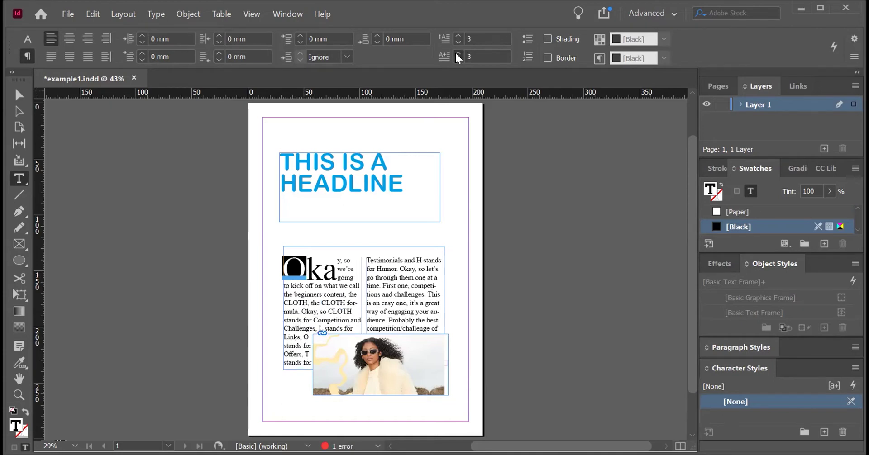
click(455, 53)
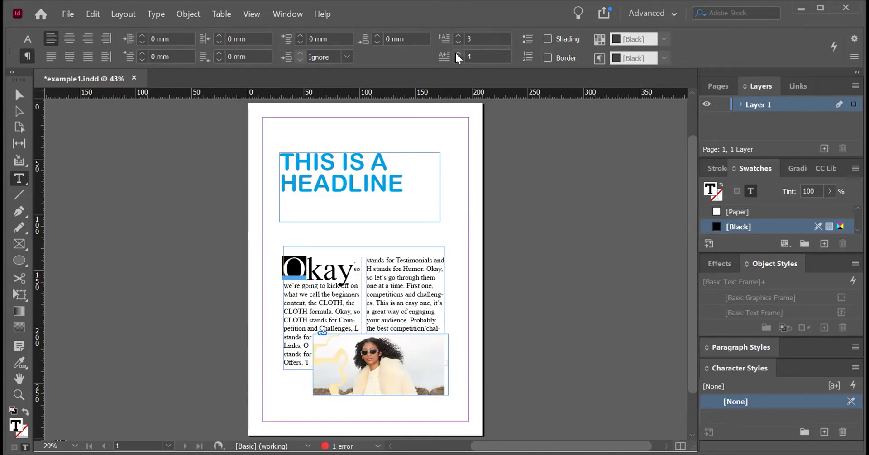
- Reset the opening paragraph's drop cap to one line and one character
click(455, 59)
click(455, 58)
click(455, 59)
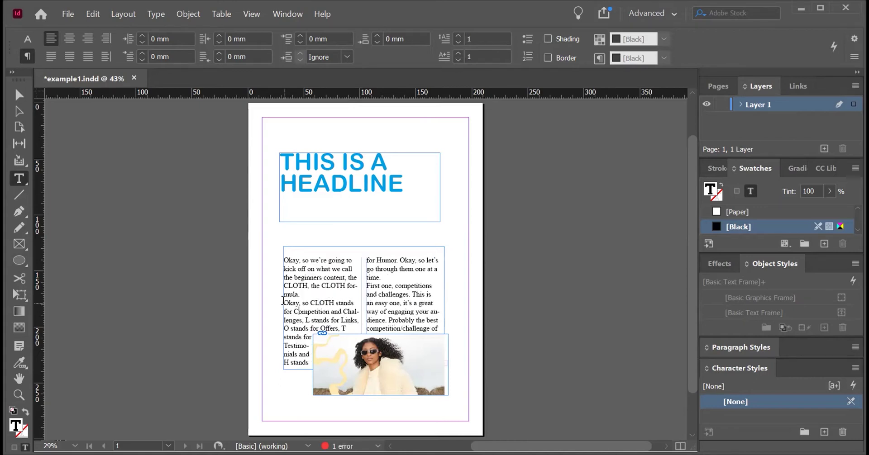
- Indent the first line of the paragraph starting "Okay, so CLOTH stands" by 3 mm
drag(283, 302, 290, 303)
click(329, 310)
click(141, 54)
click(141, 53)
click(142, 54)
- Insert a paragraph break after "Testimonials" so that "and H stands" starts a new indented paragraph
drag(285, 311, 301, 336)
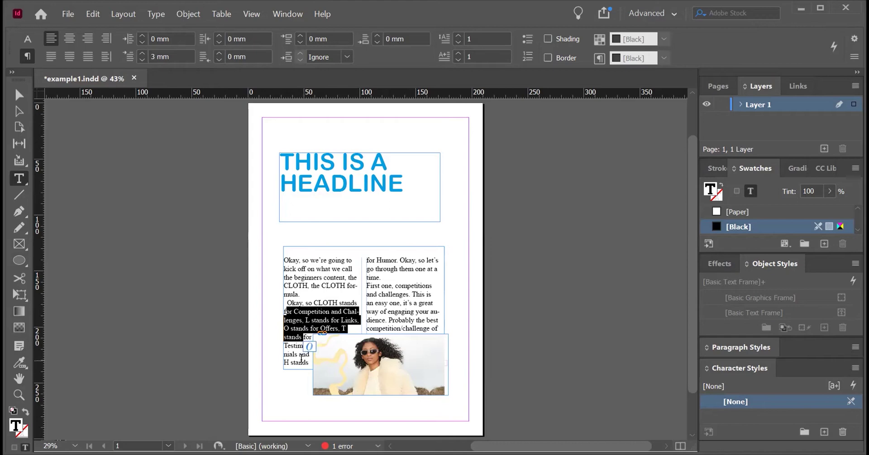
click(299, 352)
key(Return)
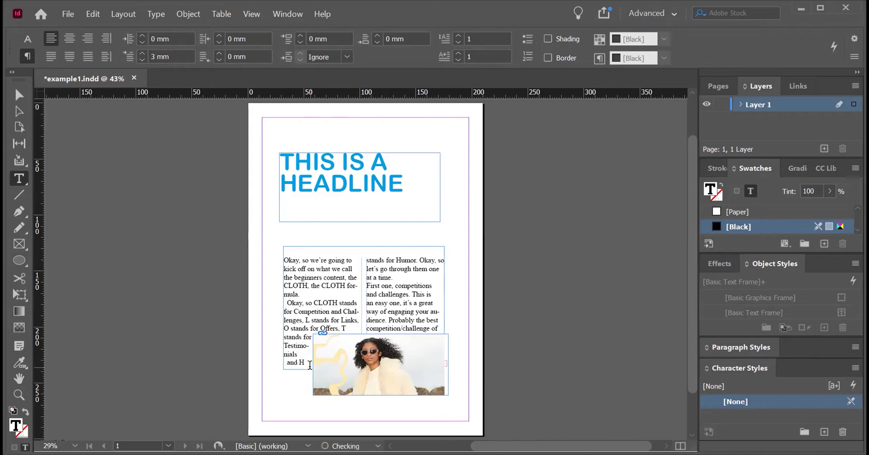
- Move the image sideways off the first text column to an X position of about 149.5 mm
drag(284, 301, 303, 352)
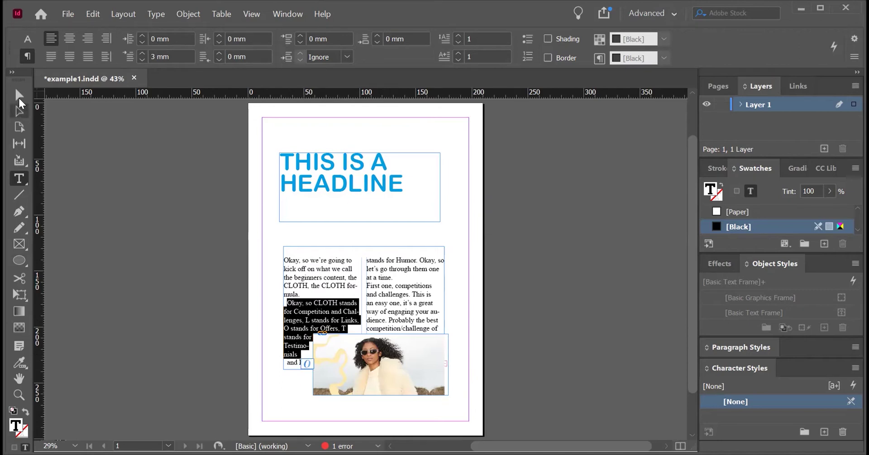
key(Escape)
drag(401, 380, 506, 385)
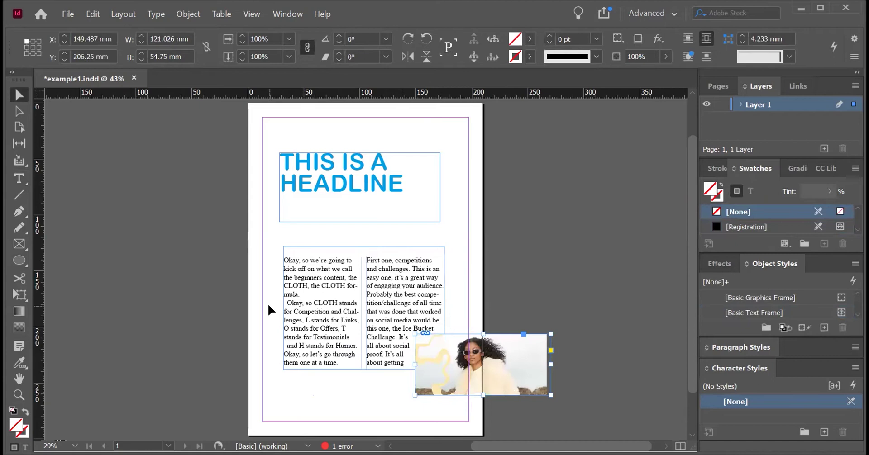
- Set the left indent of the two paragraphs from "Okay, so CLOTH stands" through "and H stands for Humor" to 6 mm
click(18, 177)
click(297, 304)
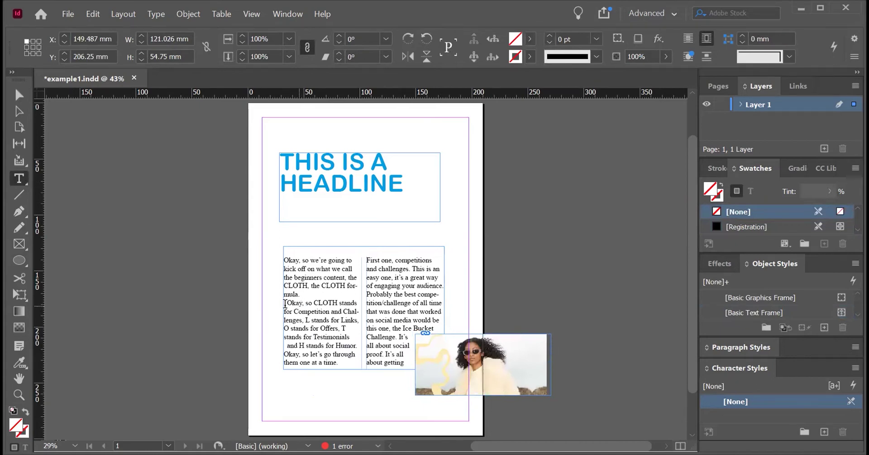
drag(288, 300, 356, 343)
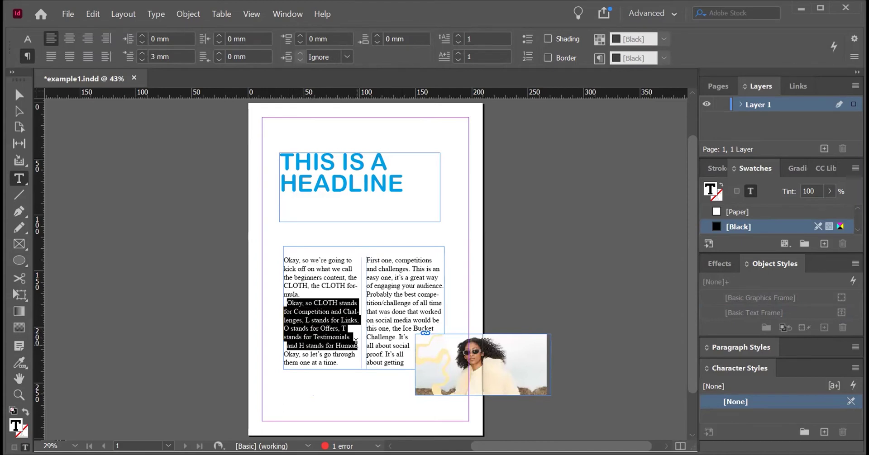
click(141, 35)
click(140, 34)
click(141, 35)
click(141, 35)
click(140, 35)
click(141, 36)
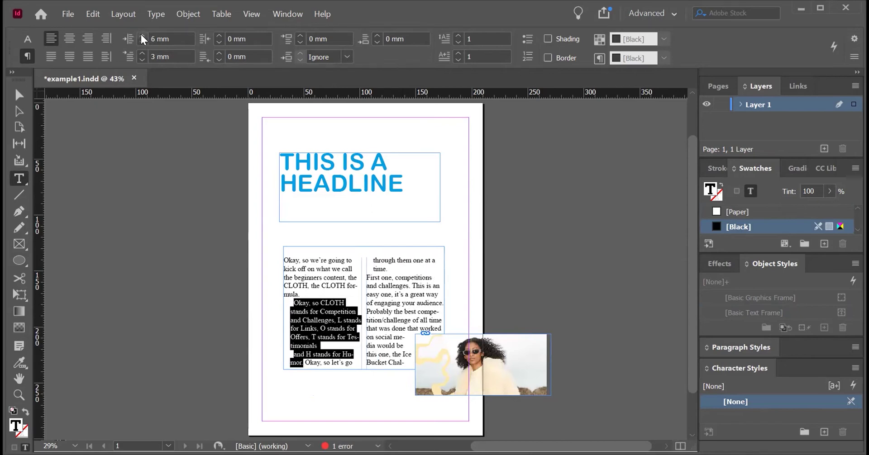
- Set the space before to 5 mm for the opening paragraph and the "Okay, so CLOTH stands" paragraph
click(306, 268)
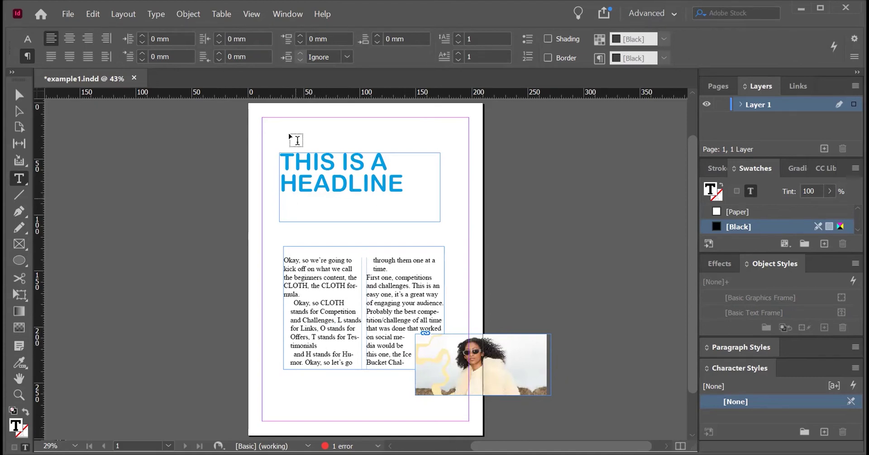
click(308, 270)
drag(319, 346, 283, 268)
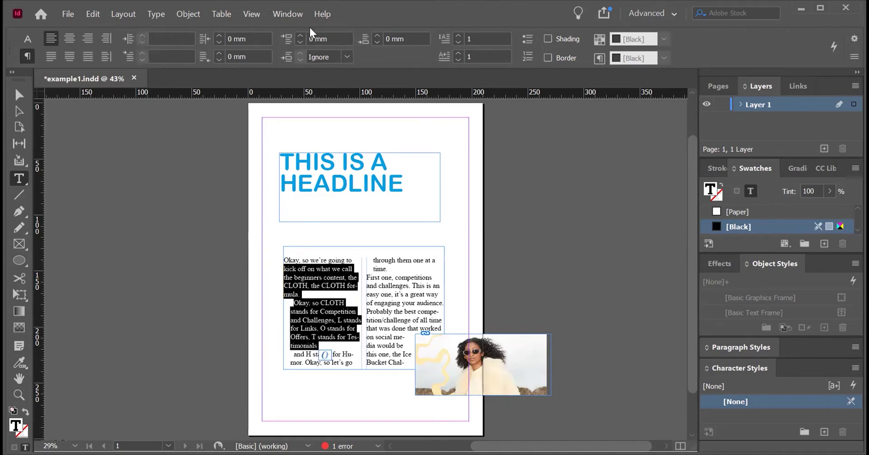
click(298, 35)
click(299, 35)
click(299, 35)
click(298, 35)
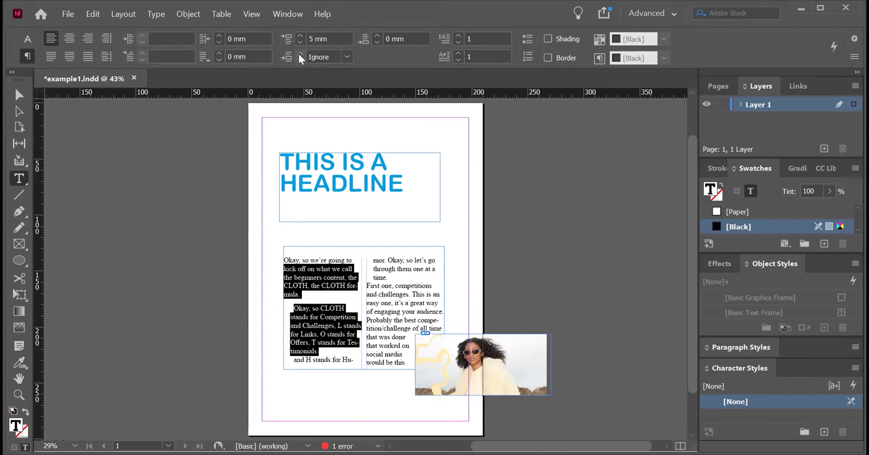
click(315, 310)
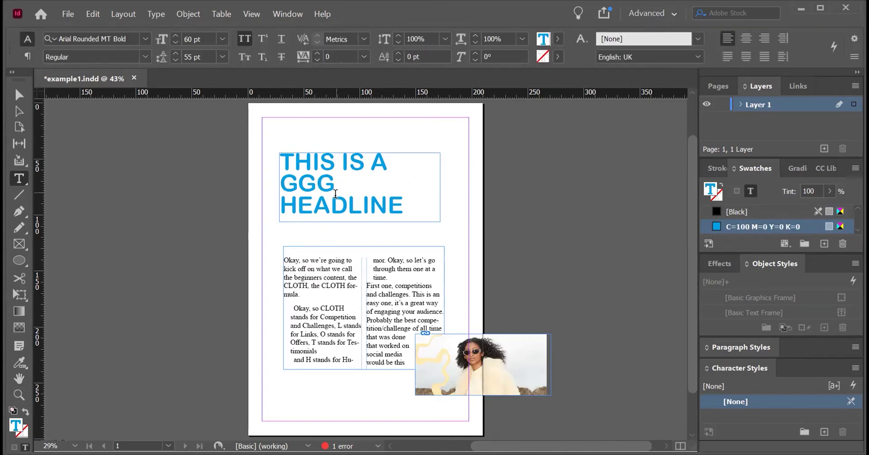
- Narrow the headline text "THIS IS A GGG" to a horizontal scale of 93%
click(333, 195)
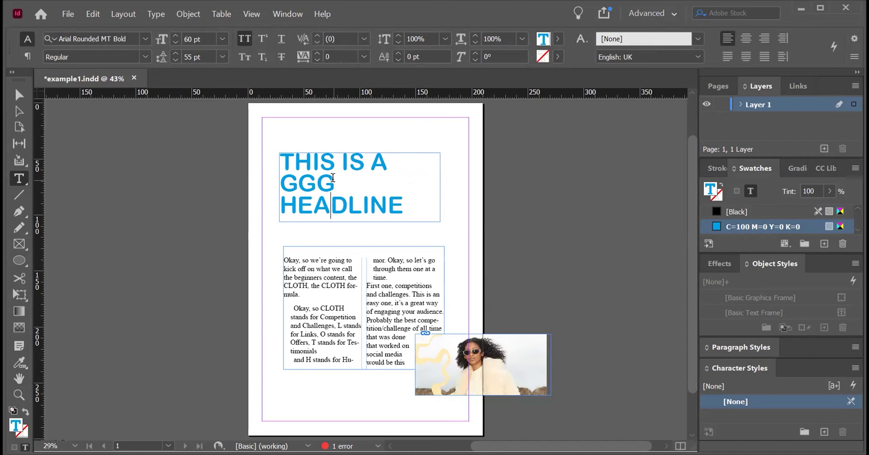
drag(335, 183, 282, 164)
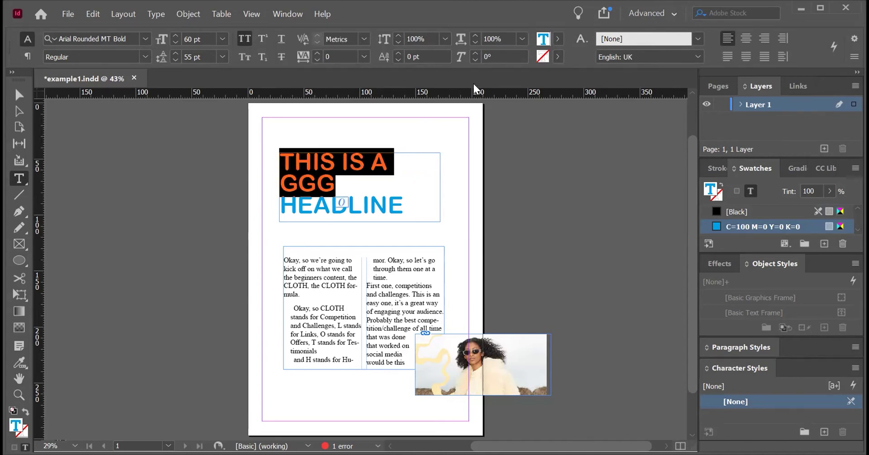
click(474, 43)
click(474, 42)
click(474, 43)
click(474, 42)
click(474, 42)
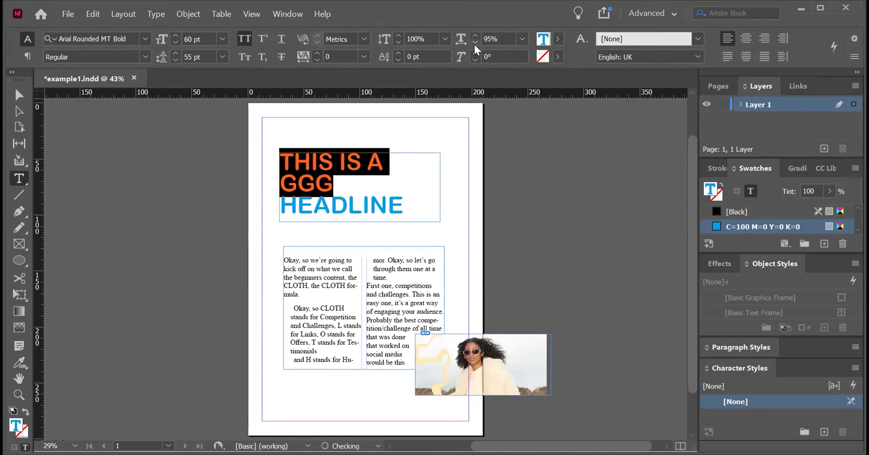
click(474, 43)
click(474, 42)
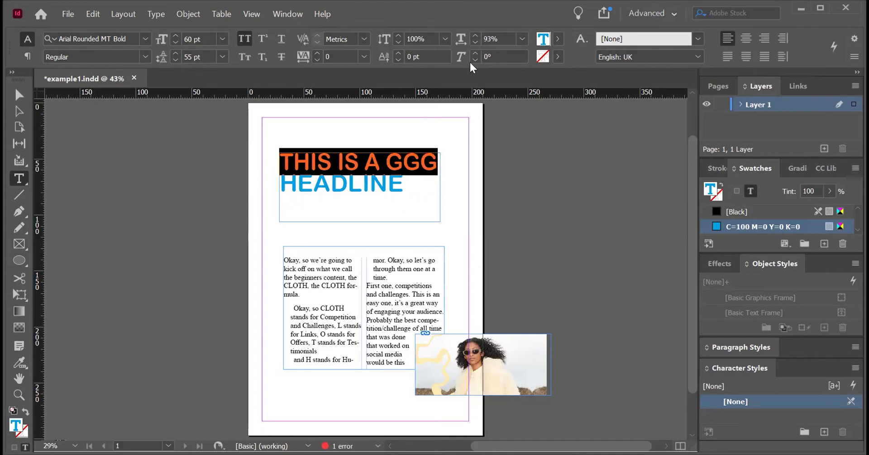
click(414, 167)
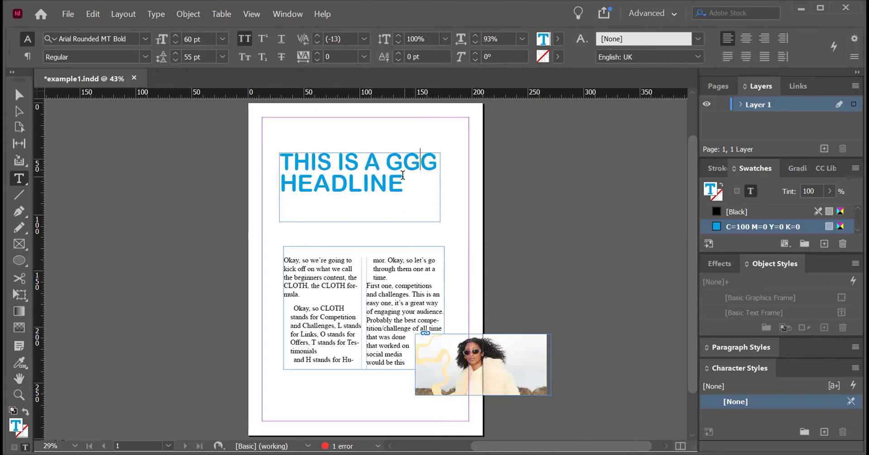
- Open Find/Change for the body story and set it to find "Maceys" and change it to "Macys"
click(340, 171)
click(93, 14)
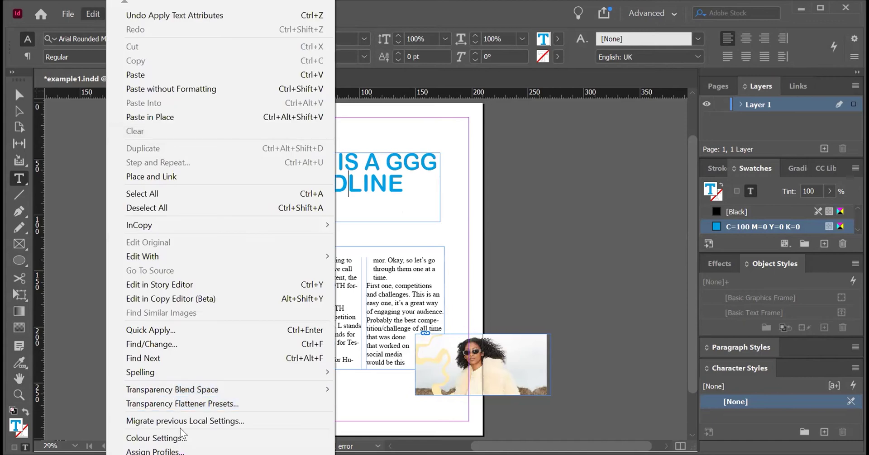
mouse_move(250, 376)
click(340, 304)
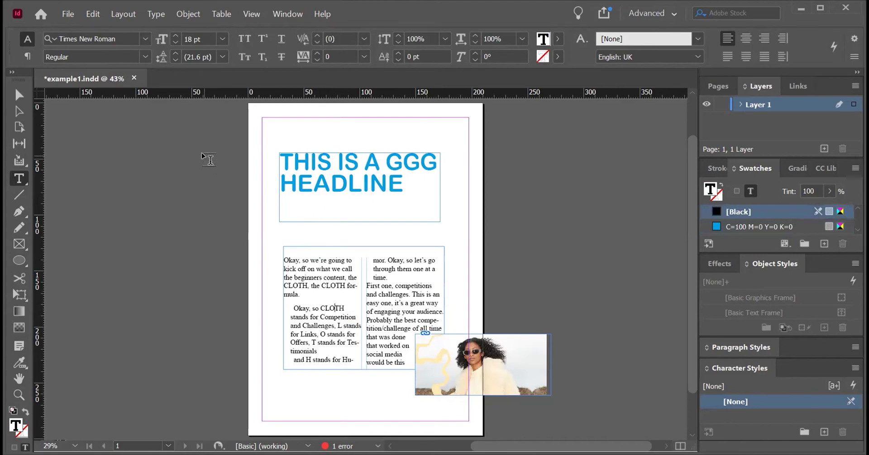
click(91, 18)
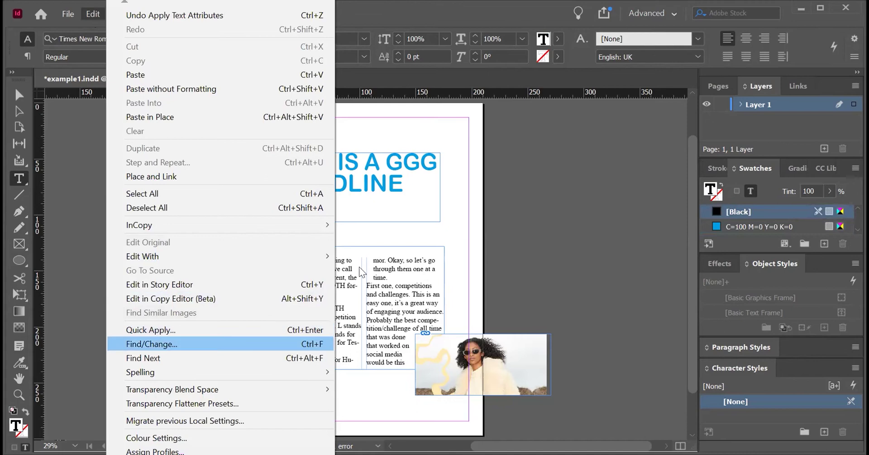
key(Return)
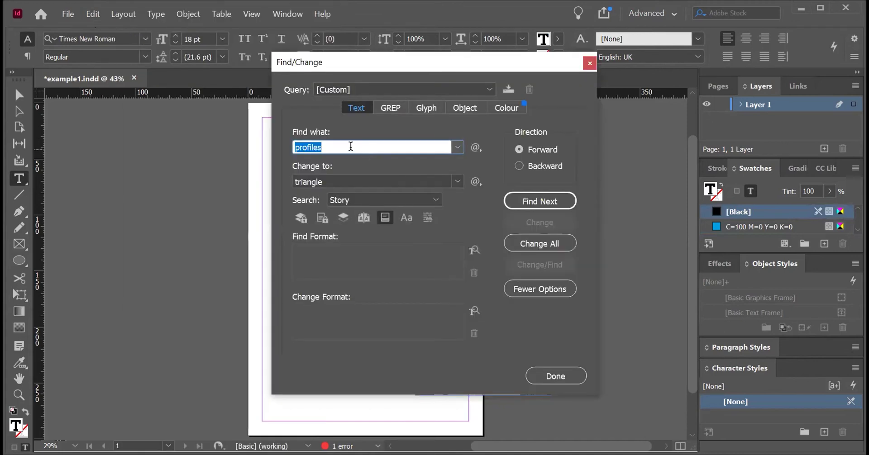
text(Maceys)
drag(333, 181, 275, 186)
text(Macys)
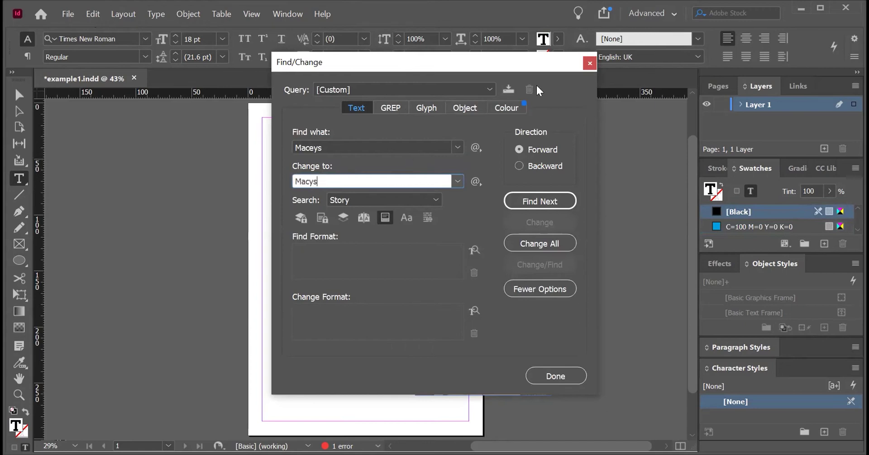
- Change the search term to "CLOTH", replace every occurrence in the story with "Macys", and close Find/Change
drag(466, 62, 605, 90)
click(461, 174)
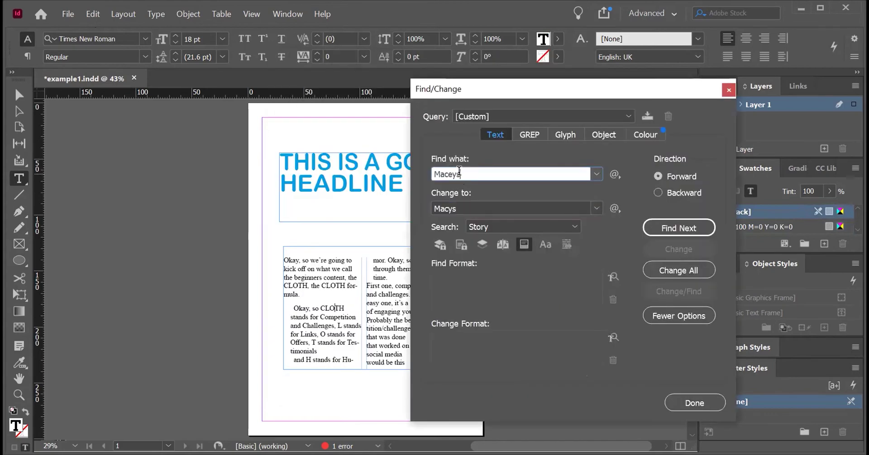
drag(465, 174, 422, 172)
text(CLOTH)
click(674, 269)
click(511, 251)
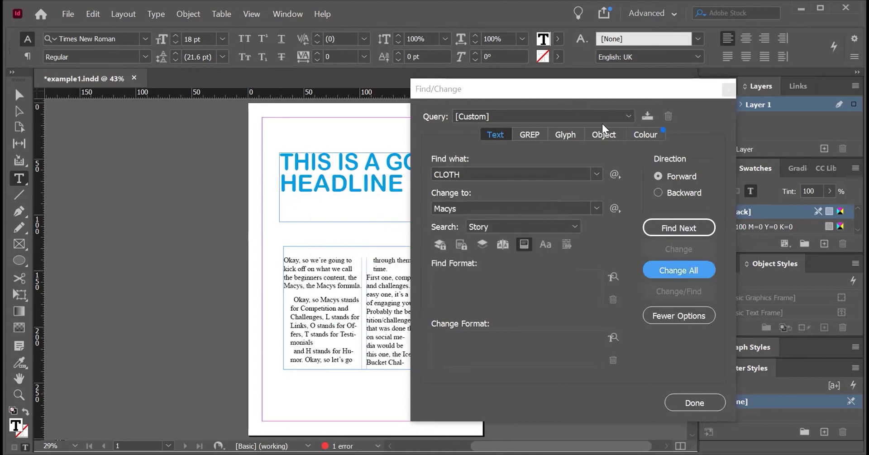
drag(602, 124, 654, 117)
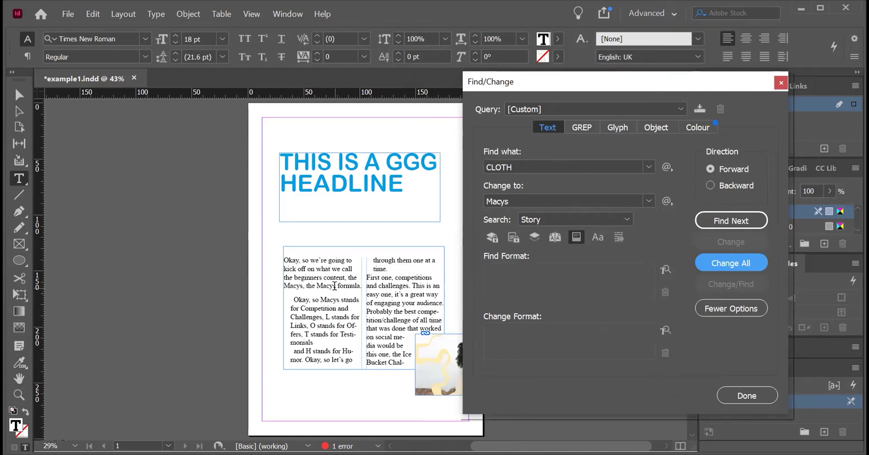
click(746, 395)
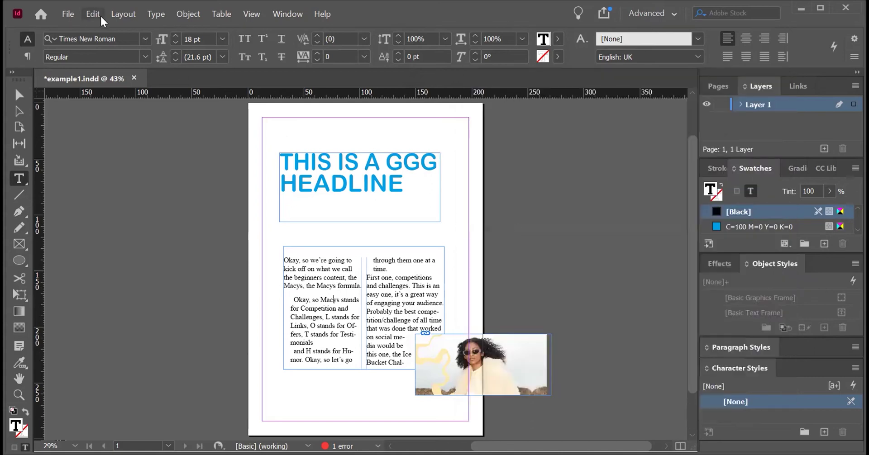
- View the body text in the Story Editor and close it again
click(99, 15)
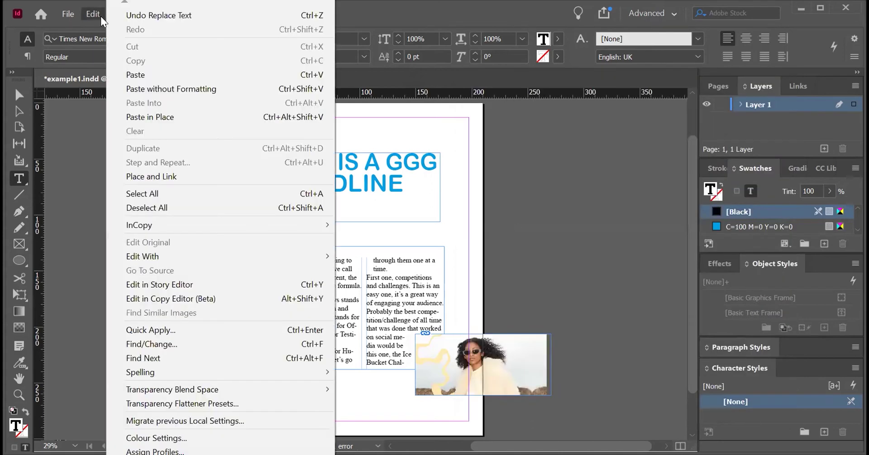
click(153, 284)
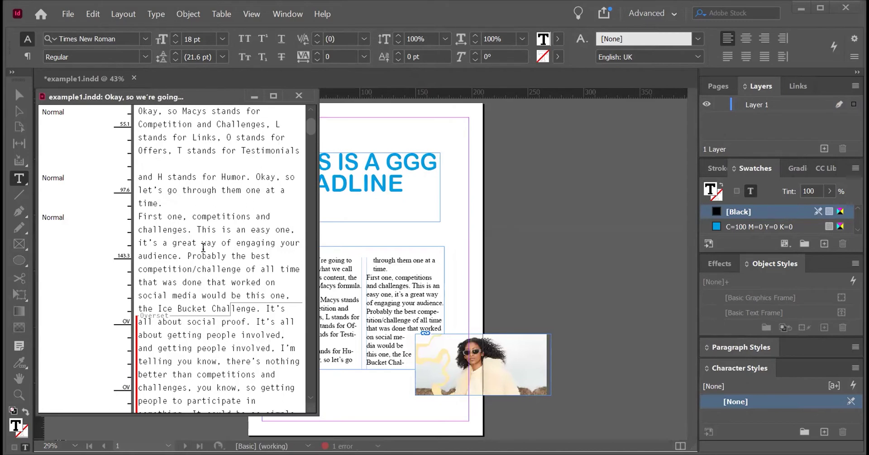
click(298, 96)
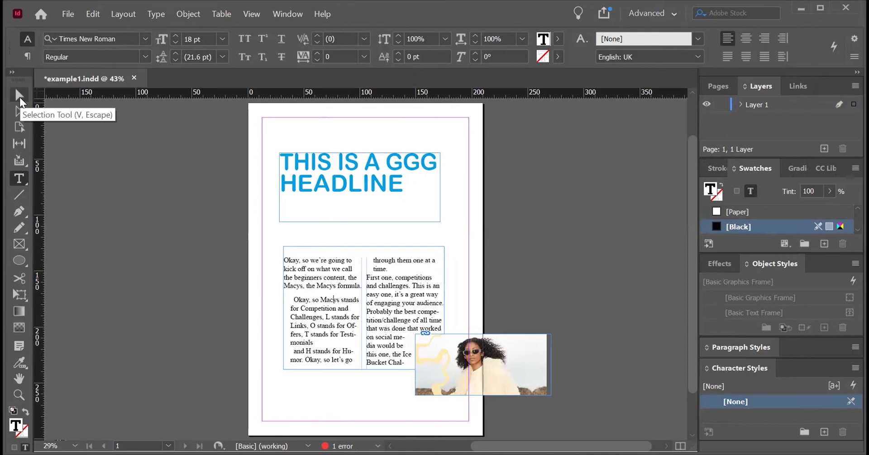
- Select the body text frame and the headline frame in turn, then enter the body frame for text editing
click(19, 96)
click(292, 292)
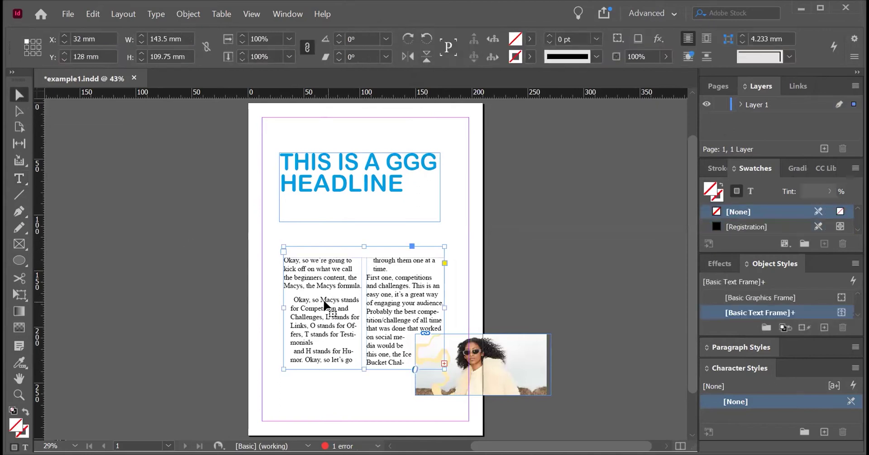
click(314, 185)
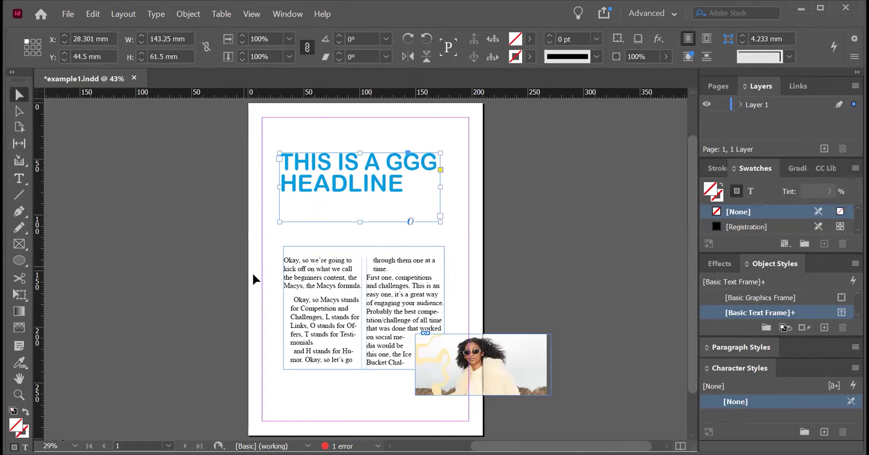
click(322, 297)
double_click(322, 296)
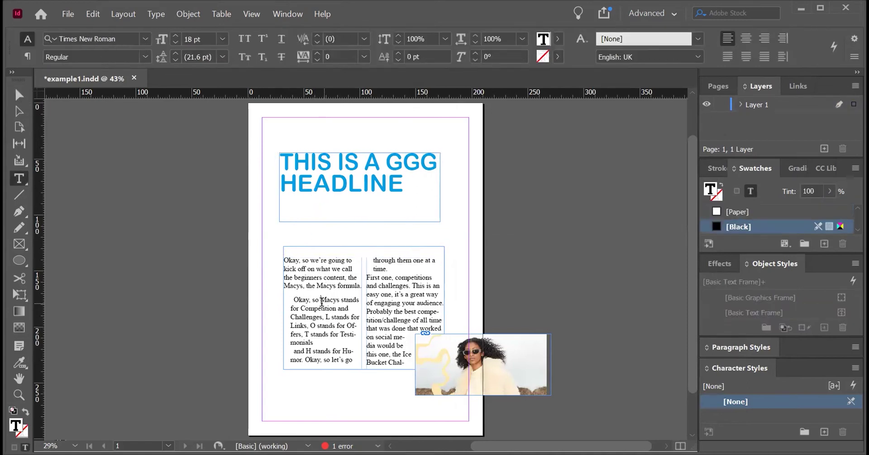
- Select the line "kick off on what we call", extend the selection to the whole opening paragraph, and return to frame selection
click(315, 284)
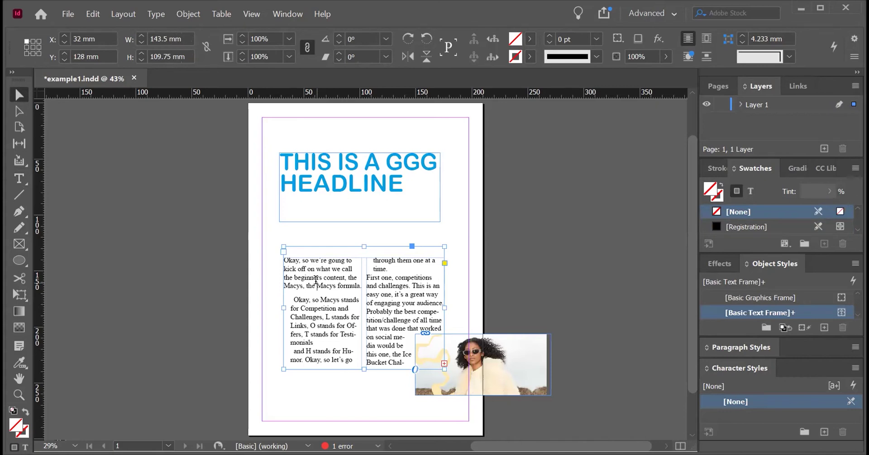
triple_click(315, 284)
click(19, 94)
triple_click(297, 268)
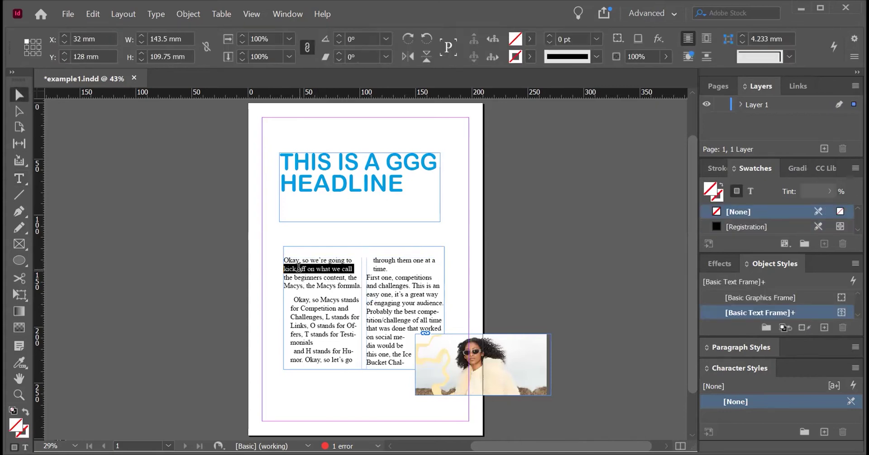
click(299, 267)
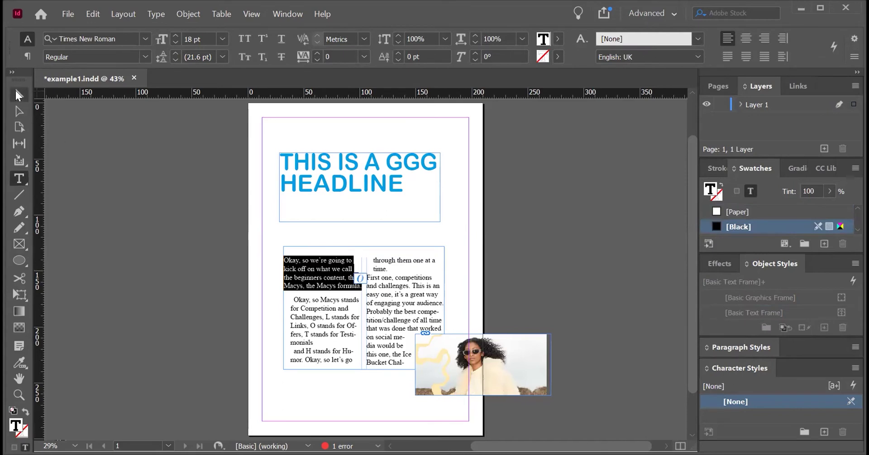
key(Escape)
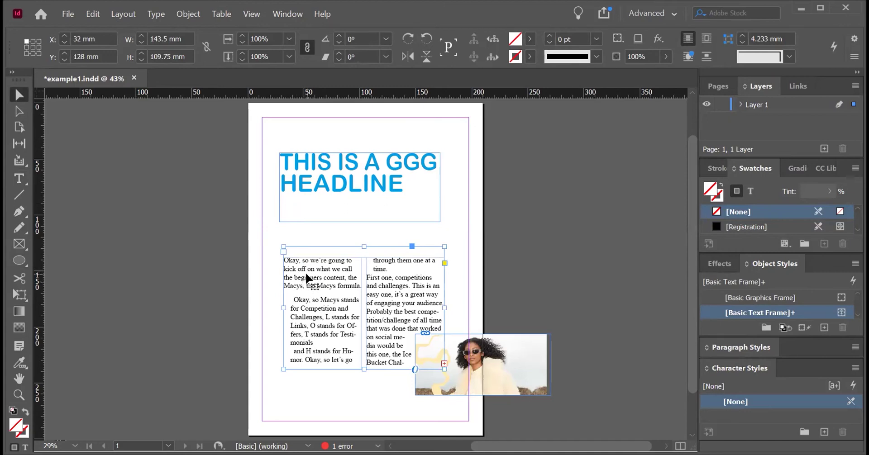
- Select all the text of the body story, deselect it, and place the text cursor back in the opening paragraph
click(19, 179)
click(328, 278)
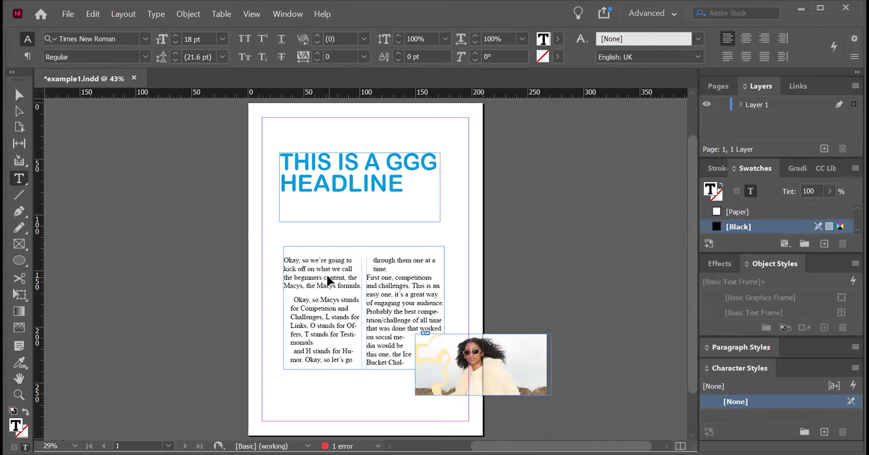
key(ctrl+a)
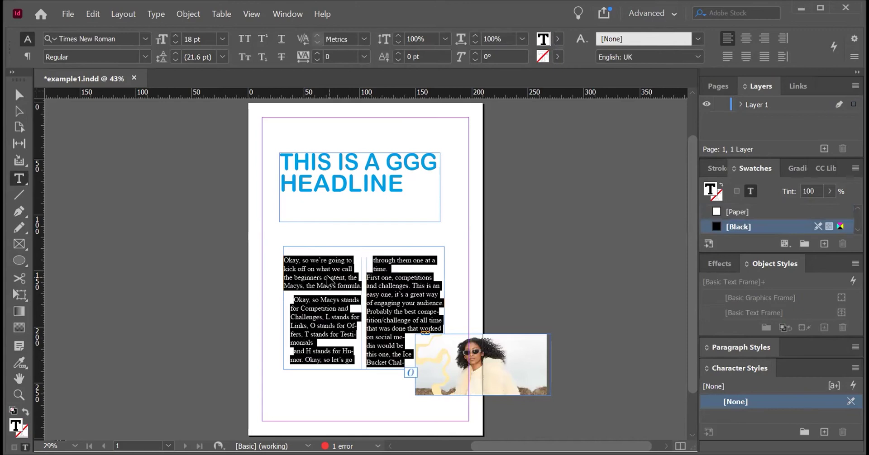
key(ctrl+shift+a)
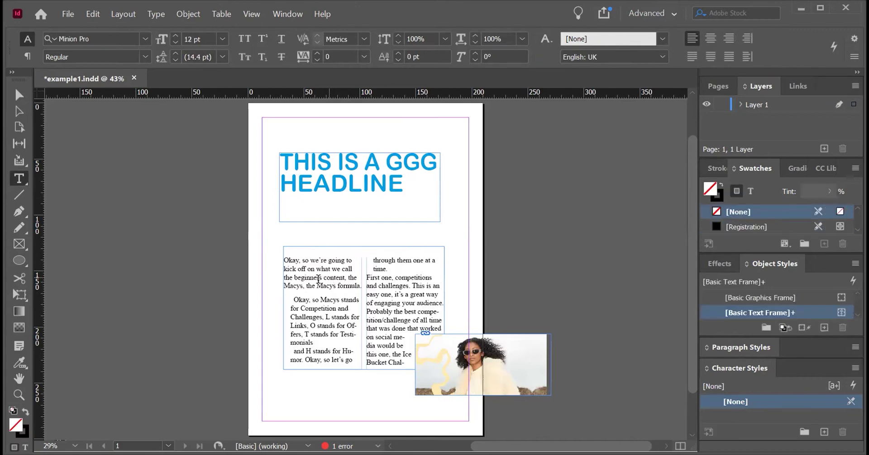
click(314, 281)
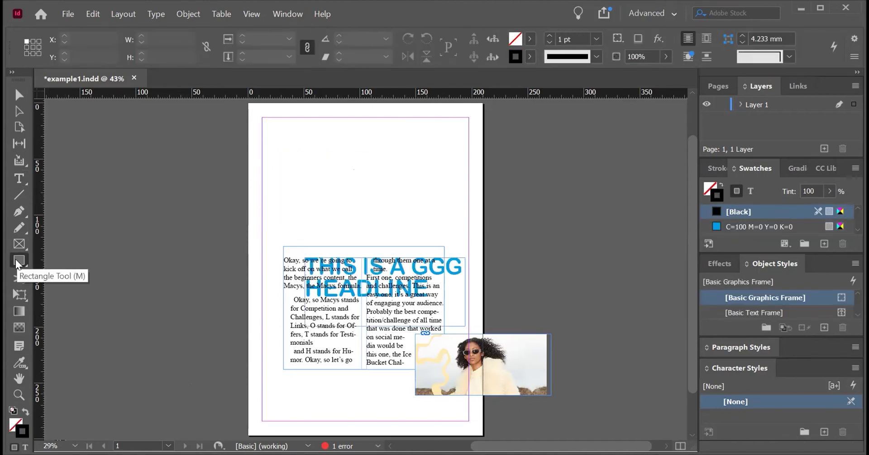
- Draw a rectangle about 83 mm wide and 78 mm high in the page's empty upper half and fill it with C=0 M=100 Y=0 K=0
click(15, 260)
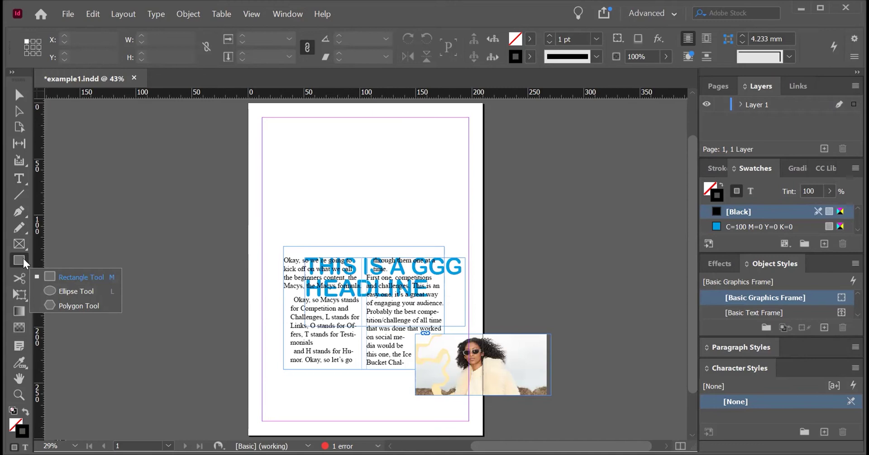
click(57, 233)
drag(322, 133, 416, 220)
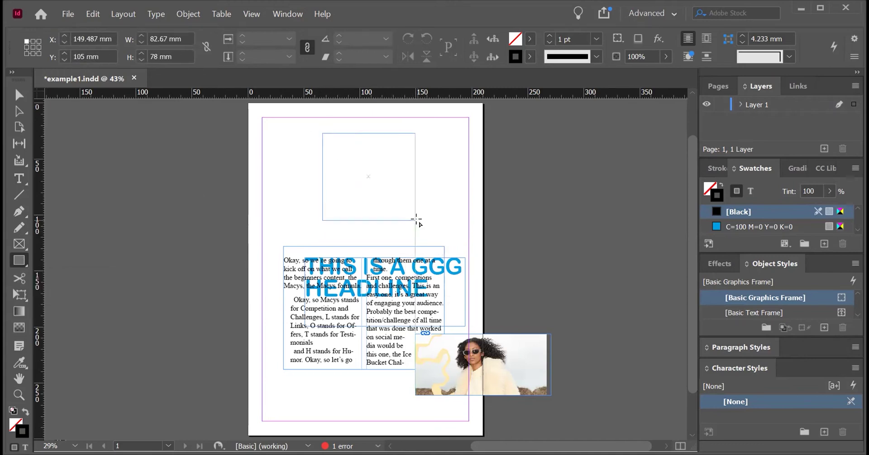
click(528, 39)
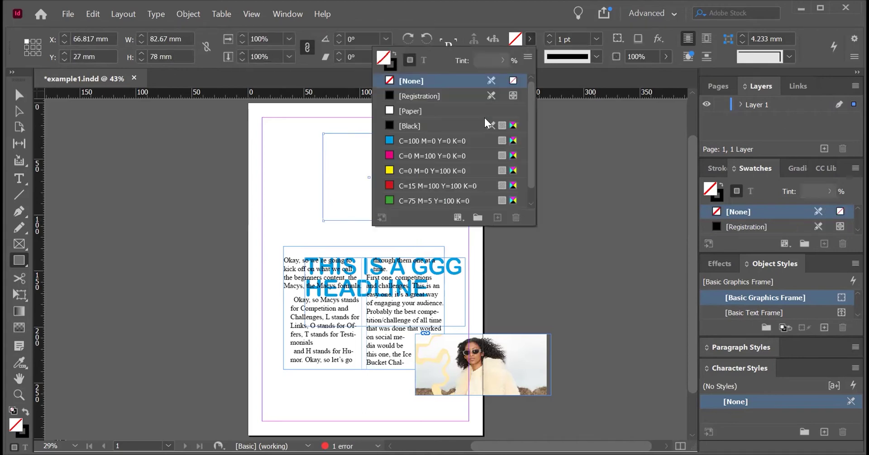
click(469, 156)
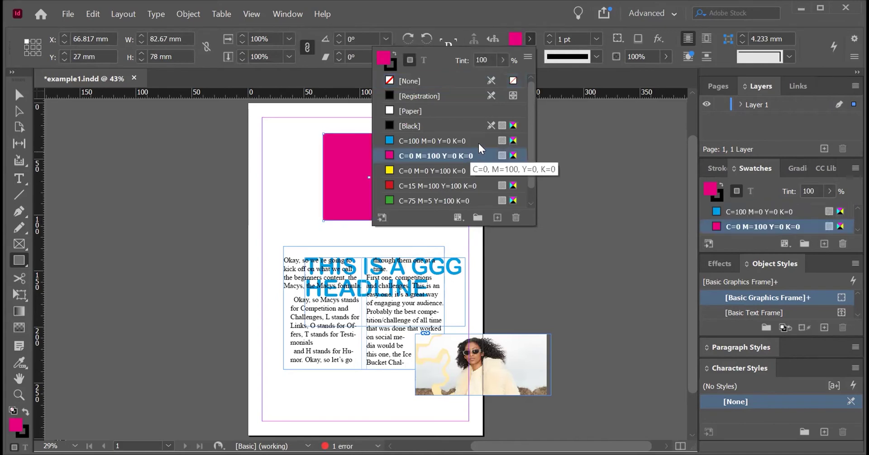
click(566, 78)
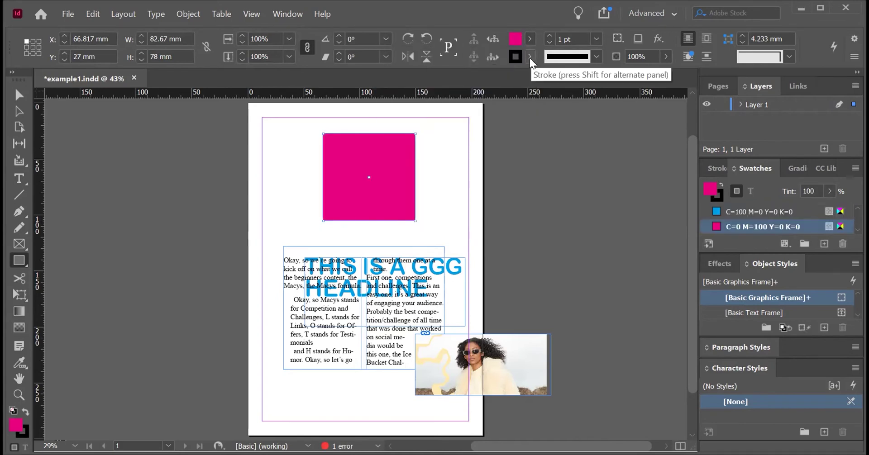
- Set the magenta rectangle's stroke colour to C=100 M=0 Y=0 K=0
click(530, 56)
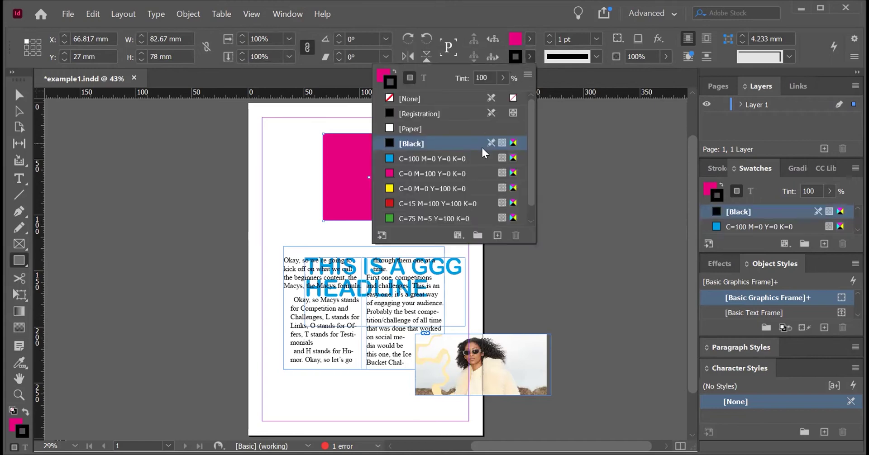
click(462, 157)
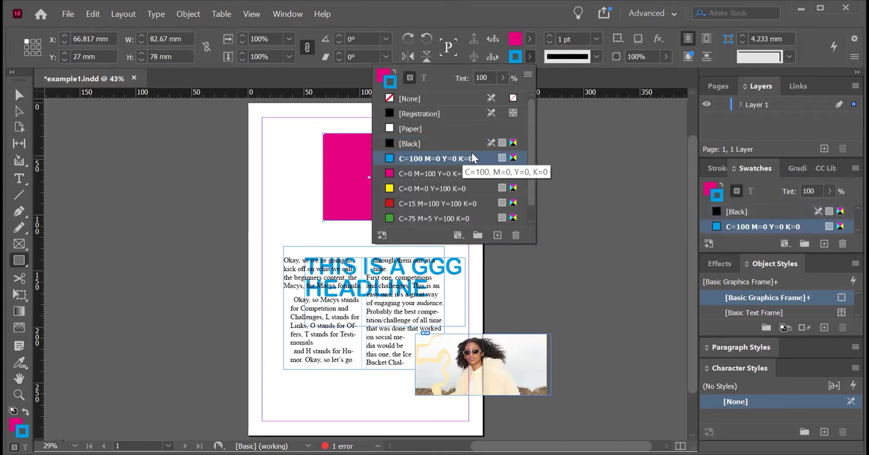
click(559, 133)
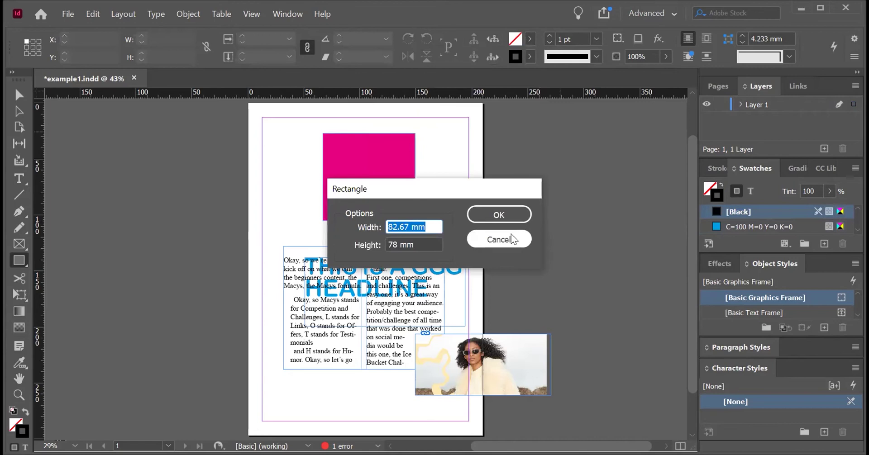
click(500, 239)
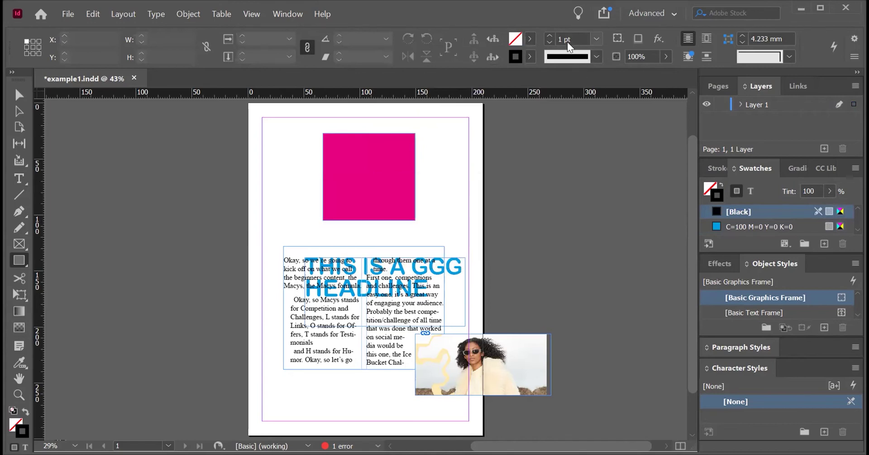
- With no object selected, set the default stroke colour to C=100 M=0 Y=0 K=0 and the stroke weight to 8 pt
click(531, 56)
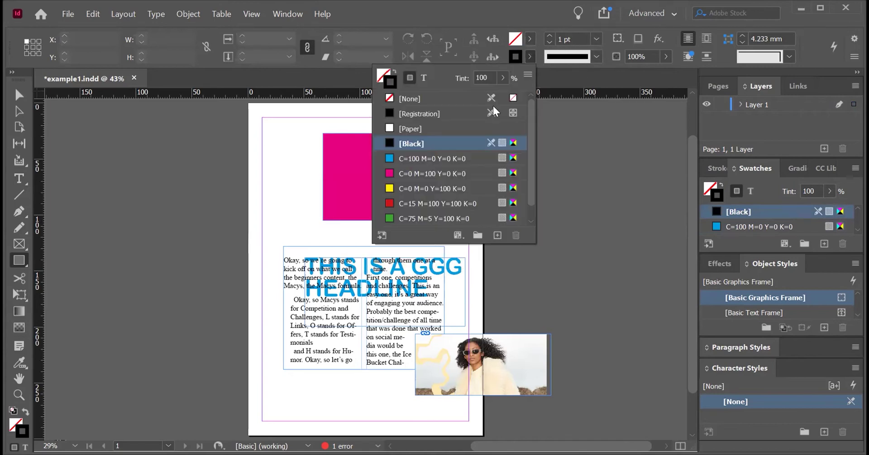
click(465, 156)
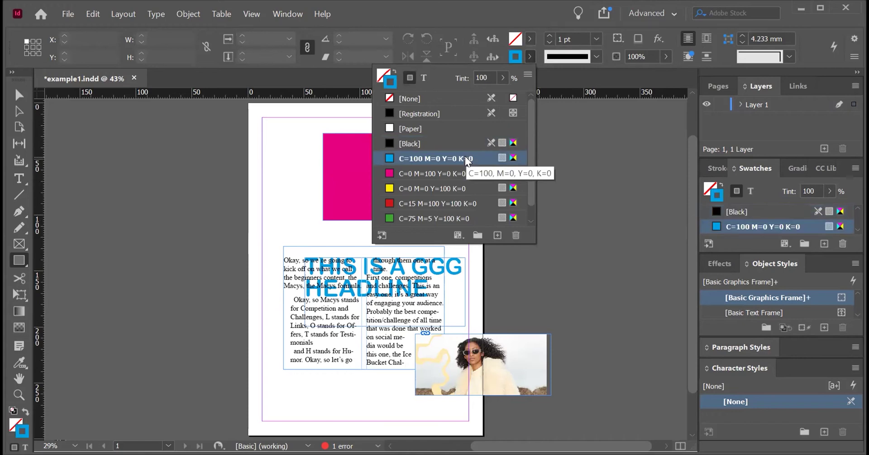
click(465, 156)
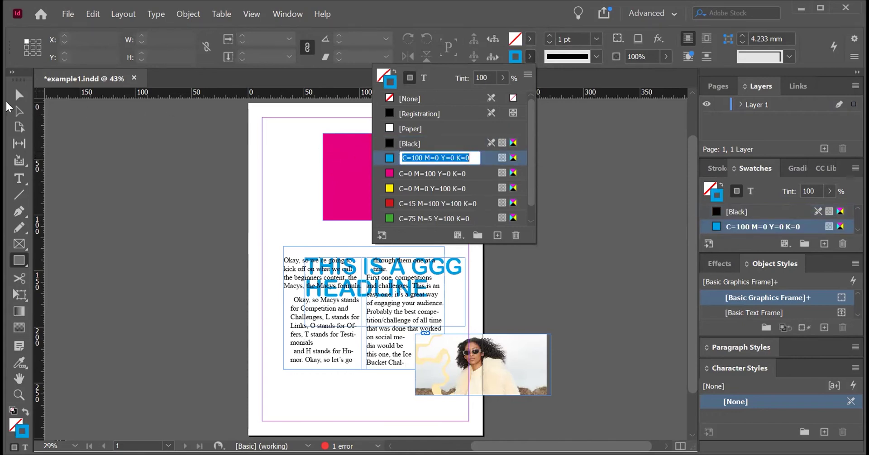
click(14, 108)
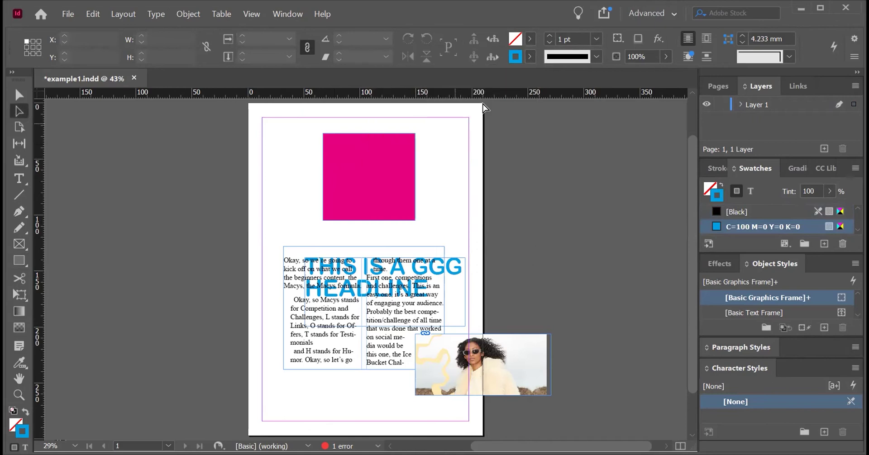
click(596, 39)
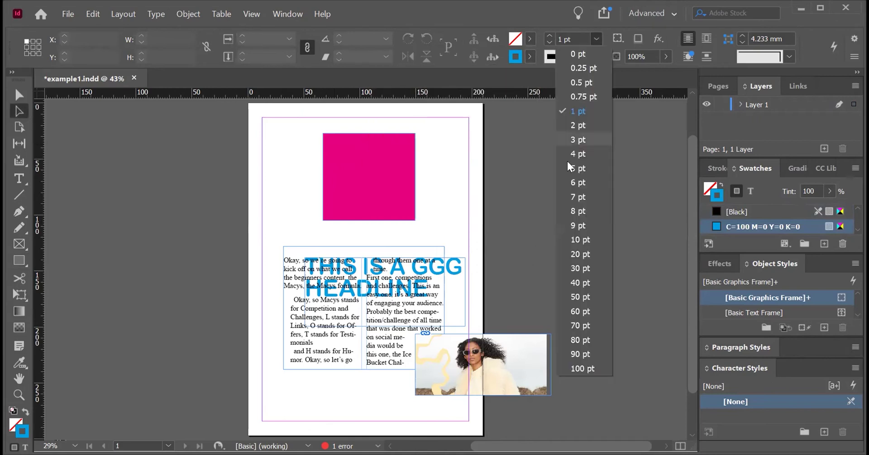
click(584, 211)
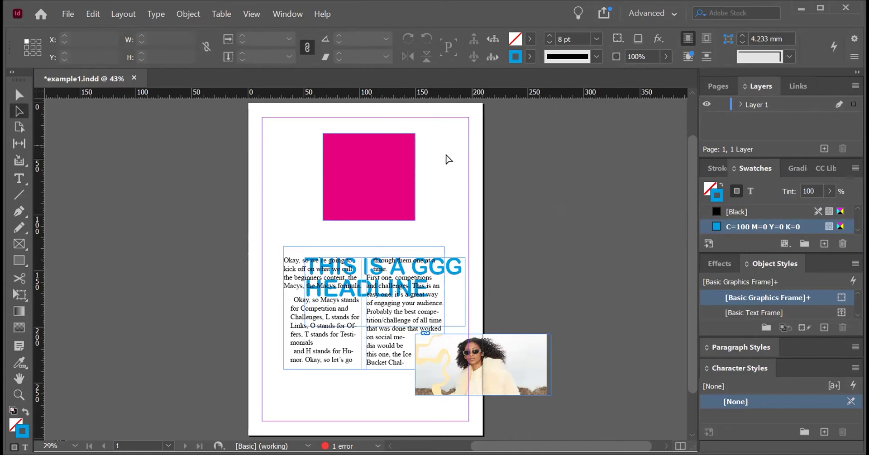
- Select the magenta rectangle and set its stroke weight to 8 pt
click(337, 151)
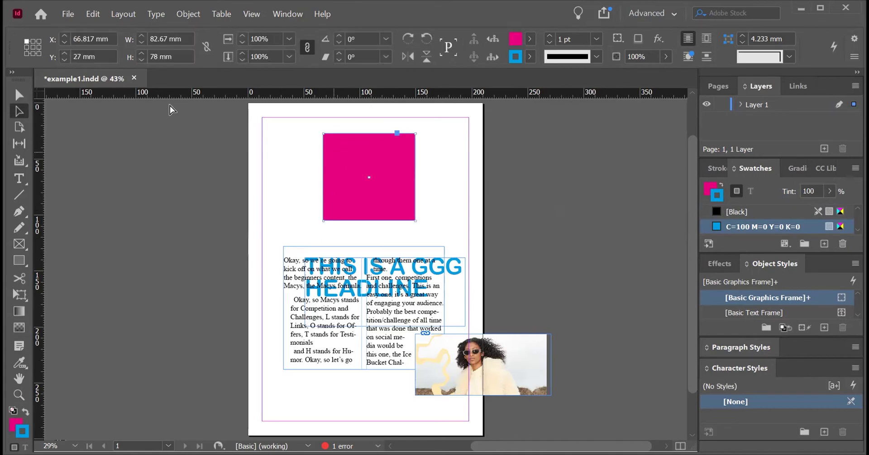
click(596, 39)
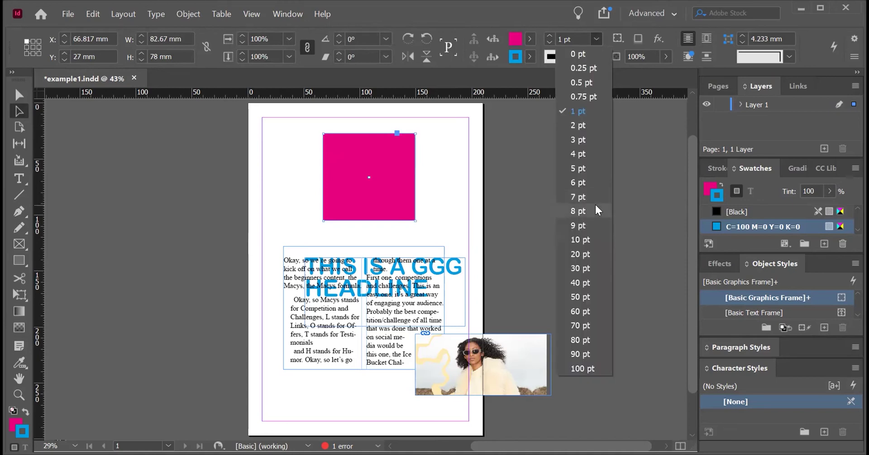
click(585, 211)
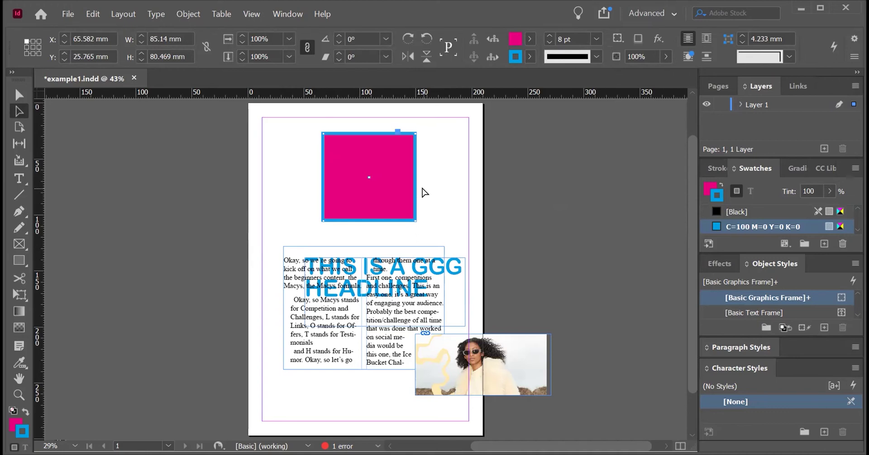
- Reduce the tint of the rectangle's magenta fill to 56%
click(530, 40)
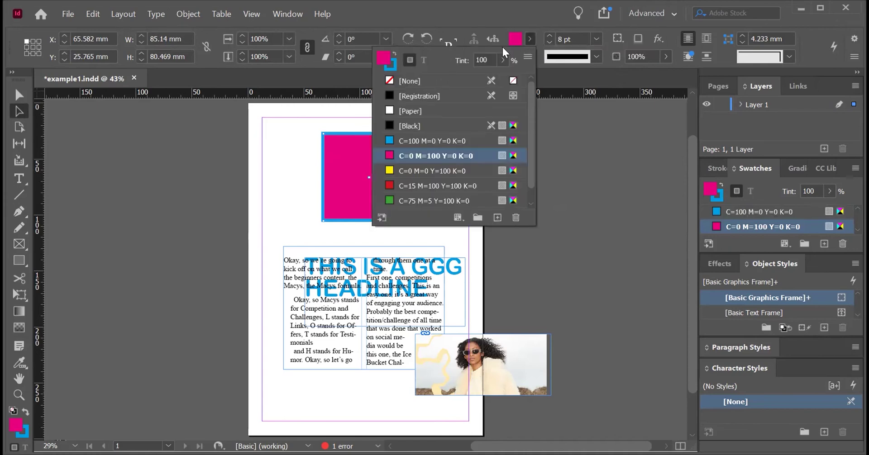
click(503, 59)
drag(504, 77, 471, 75)
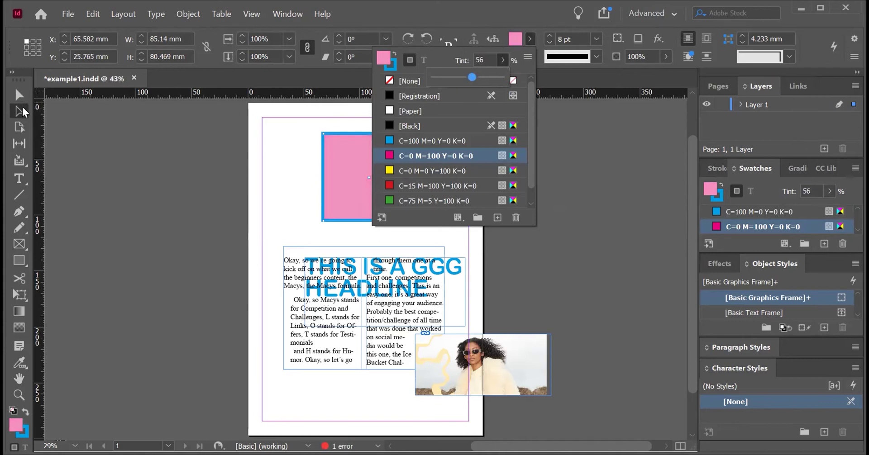
click(337, 180)
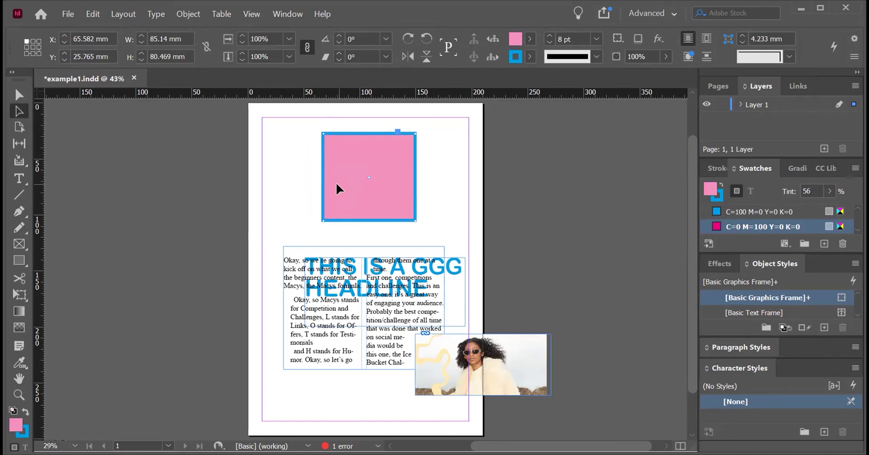
- Rotate the rectangle anticlockwise through a full turn in four 90° steps
click(427, 39)
click(426, 41)
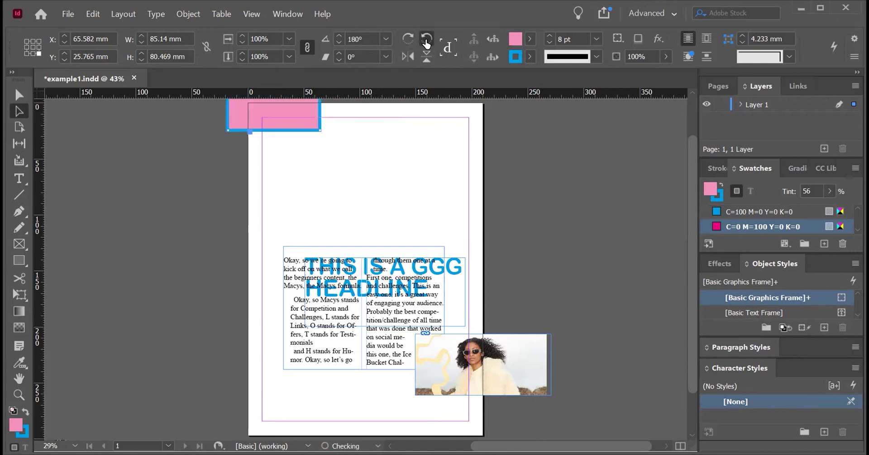
click(426, 41)
click(426, 41)
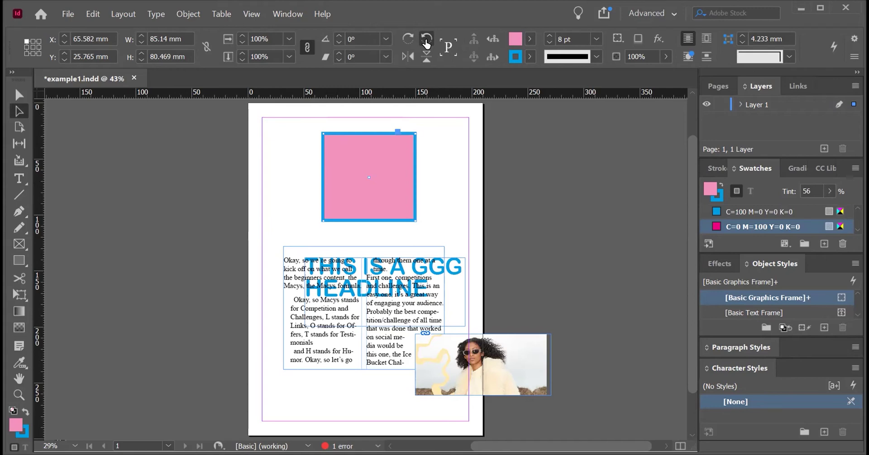
- Raise the rectangle's rotation angle to 4° in one-degree increments, and lower it back to 0°
click(338, 35)
click(338, 35)
click(338, 36)
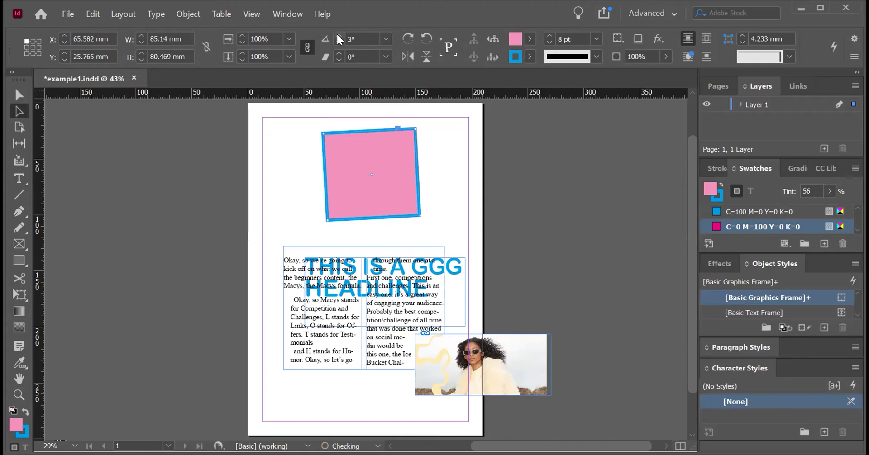
click(338, 35)
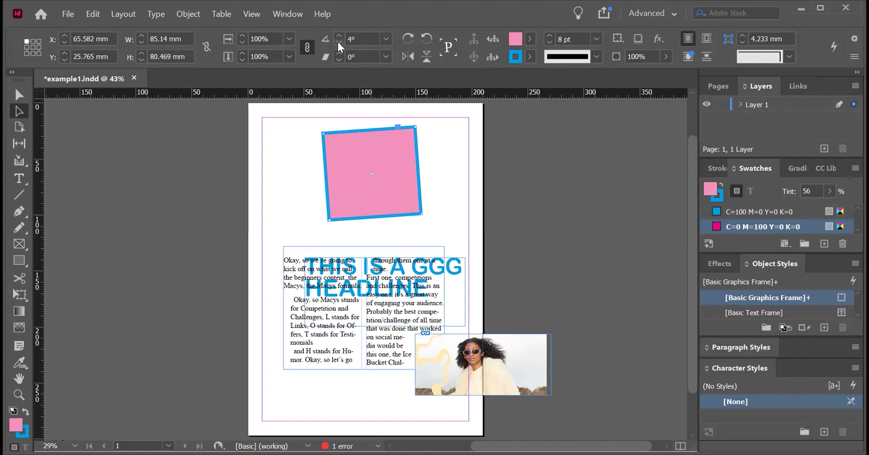
click(338, 43)
click(338, 44)
click(338, 43)
click(338, 43)
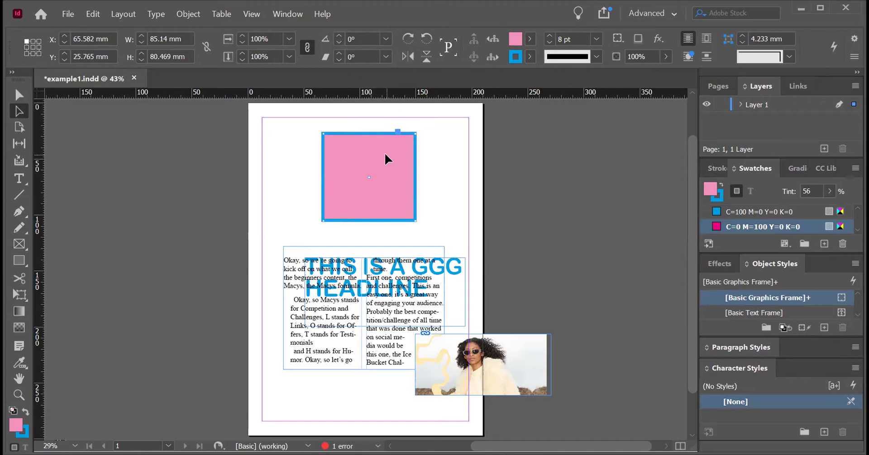
- Duplicate the pink rectangle to about X 110 mm, Y 49 mm so it overlaps the original, and bring the original to the front
drag(387, 159, 437, 179)
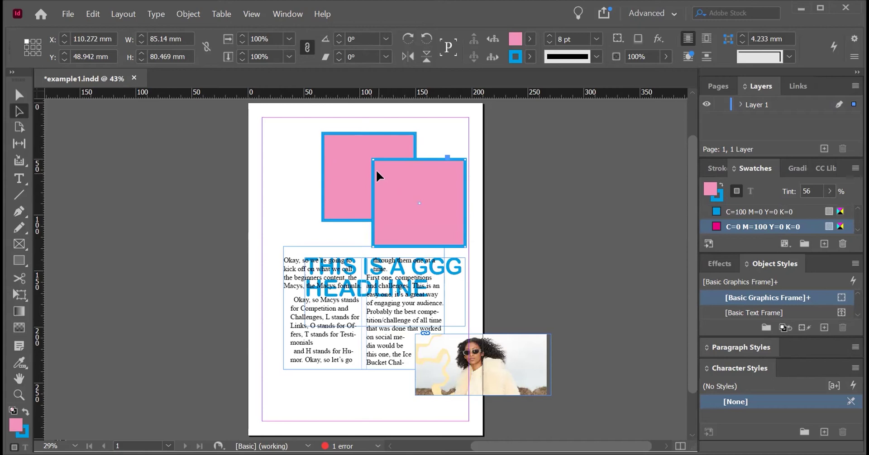
click(335, 159)
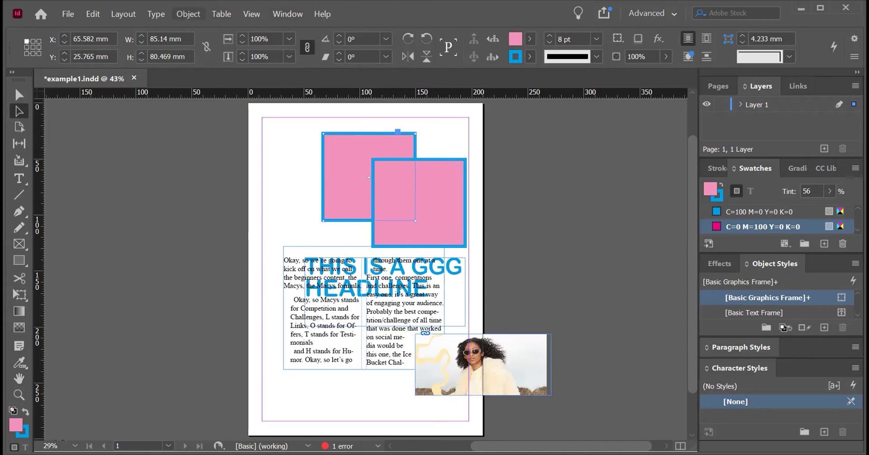
click(188, 13)
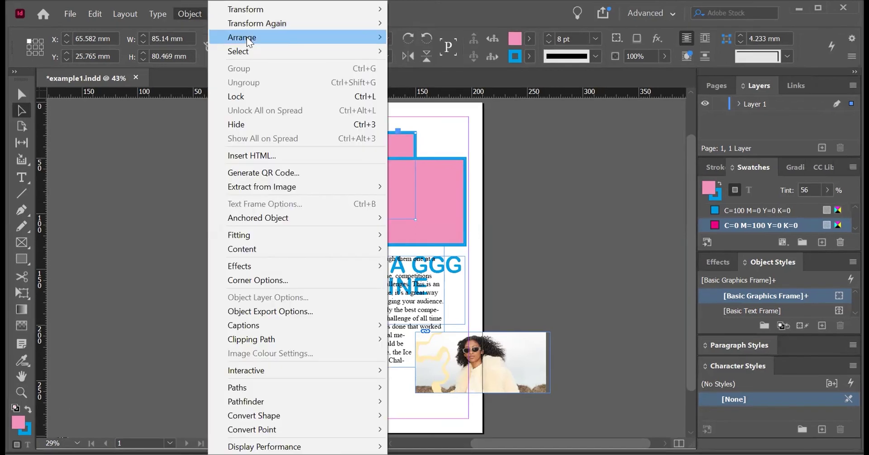
mouse_move(249, 41)
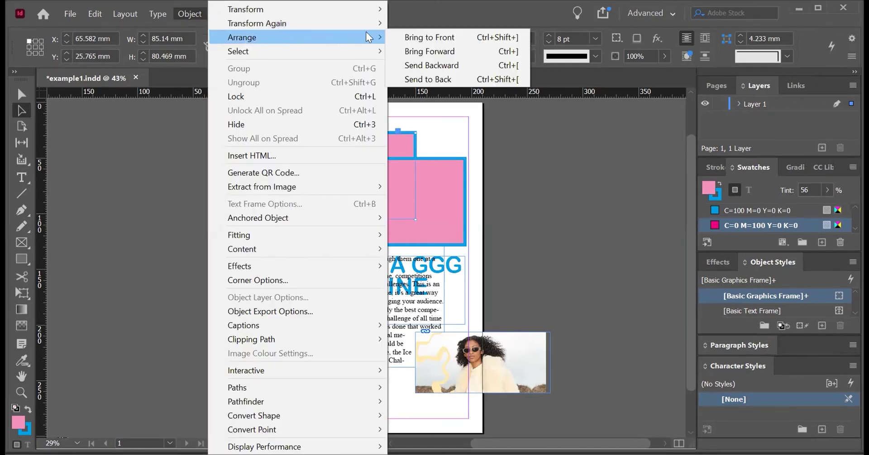
click(426, 40)
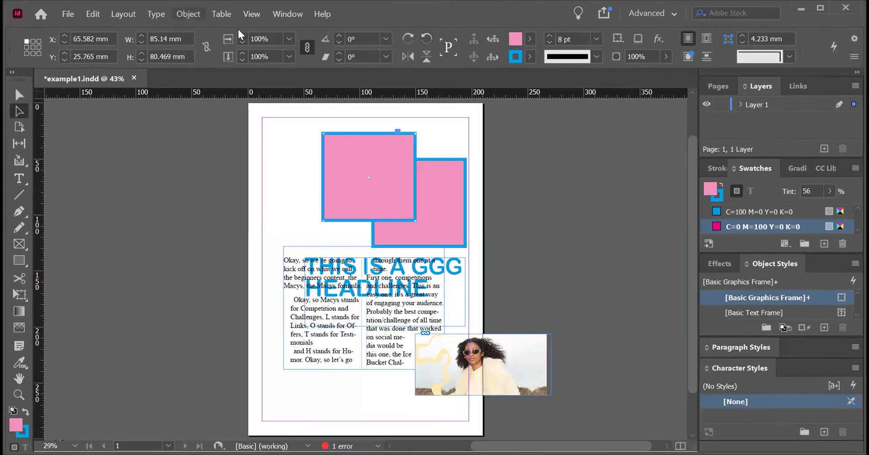
- Send the original pink rectangle to the back and select its overlapping copy
click(188, 14)
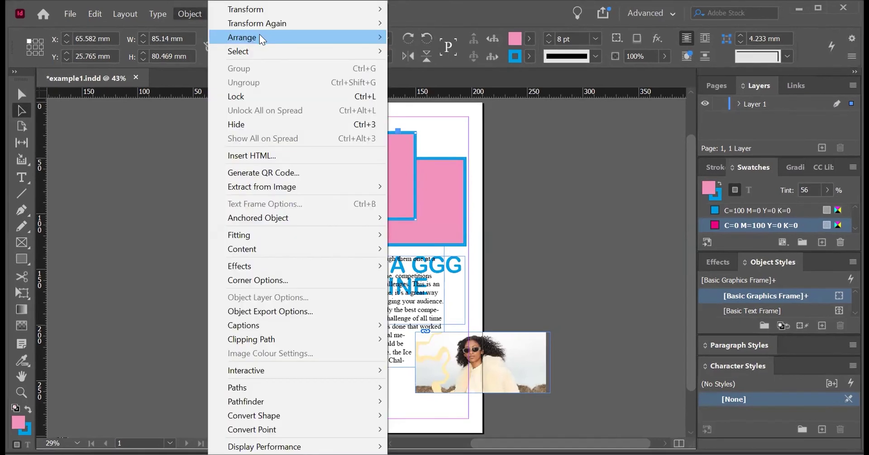
mouse_move(259, 34)
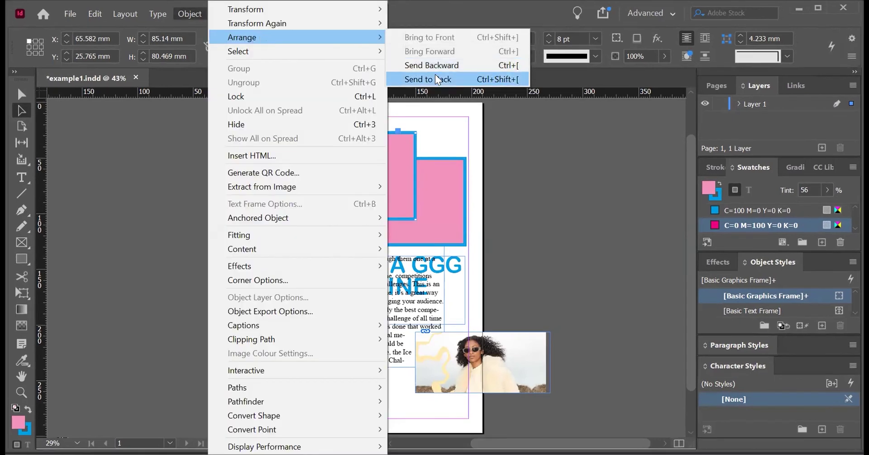
click(436, 78)
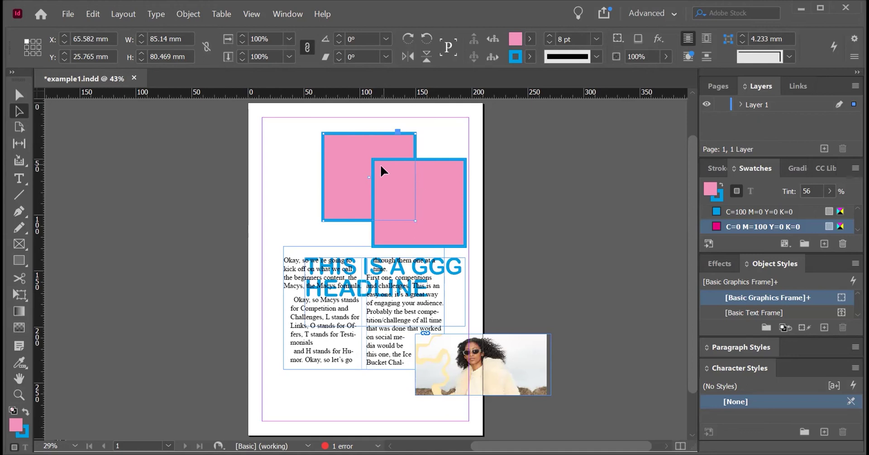
click(421, 188)
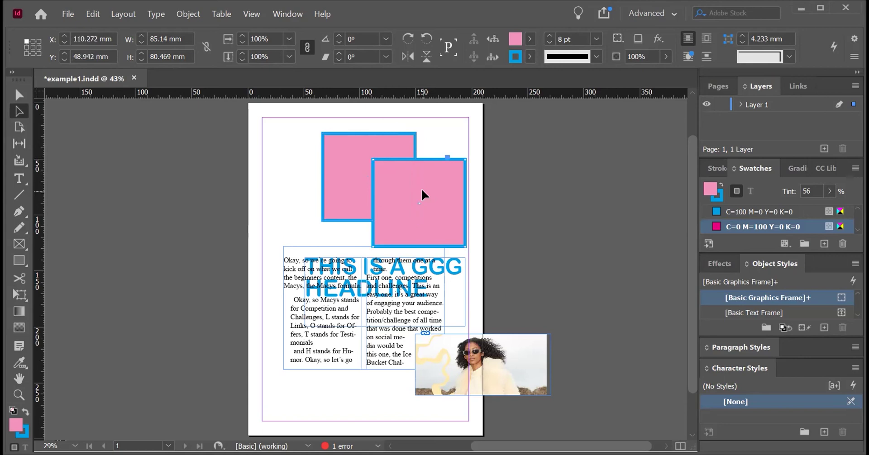
- Delete the overlapping copy of the pink rectangle and select the original
click(328, 142)
click(443, 198)
key(Delete)
click(370, 178)
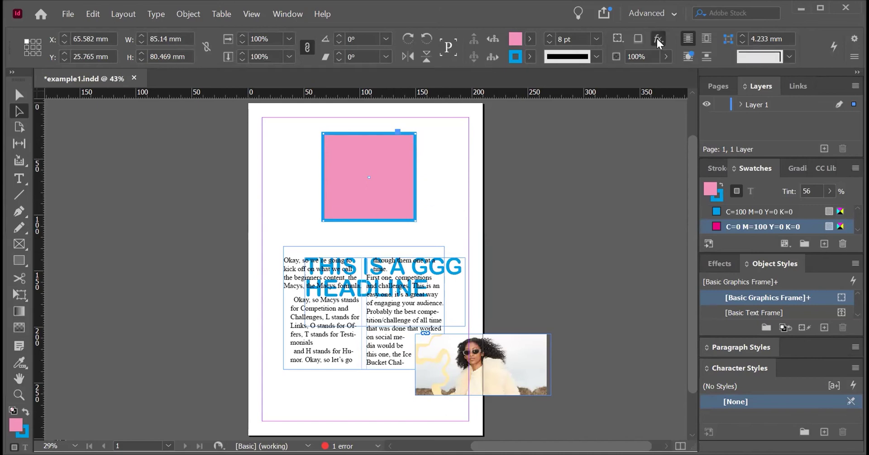
- Preview a Drop Shadow effect on the pink rectangle and switch the shadow off again
click(656, 40)
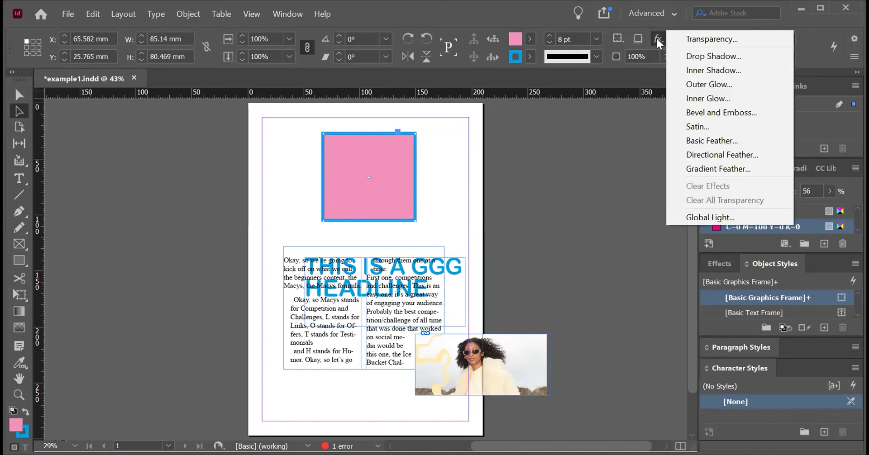
click(696, 55)
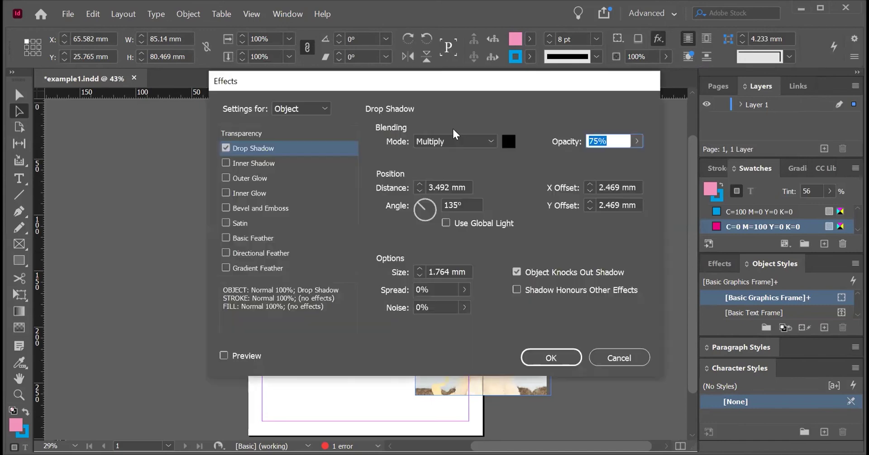
click(224, 356)
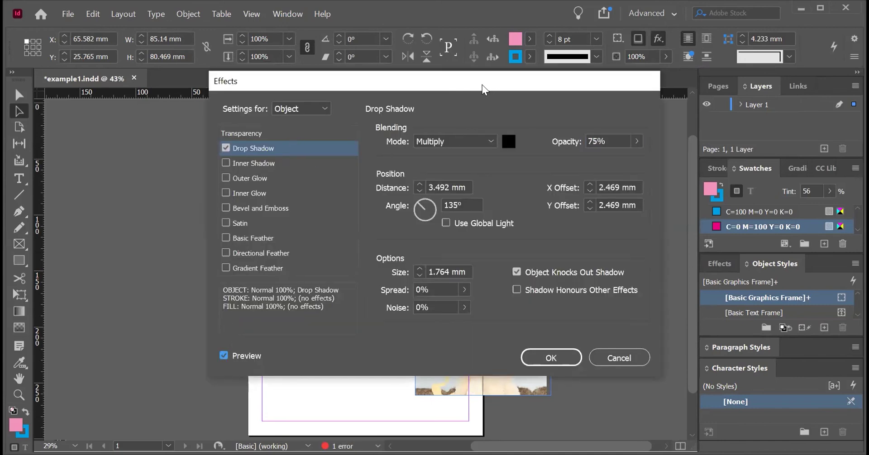
drag(481, 85, 705, 109)
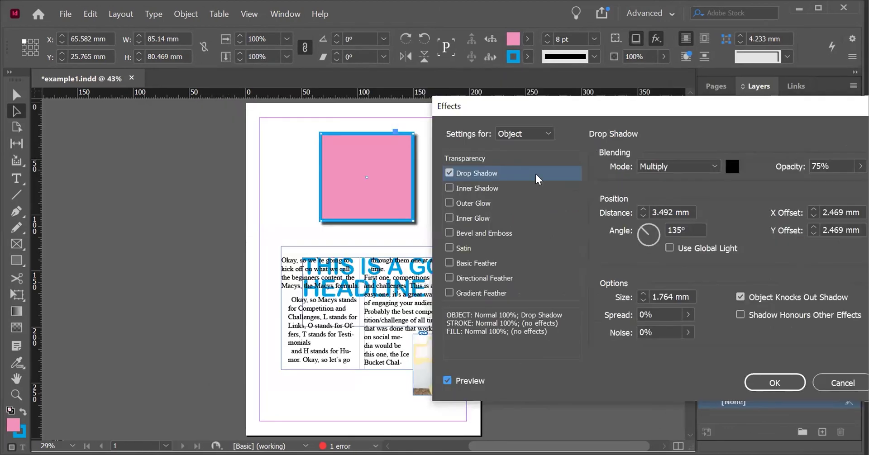
click(450, 172)
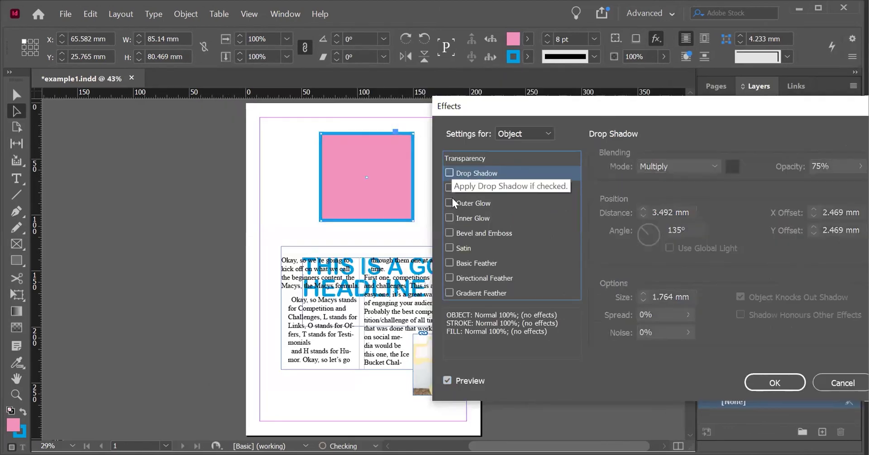
- Try Bevel and Emboss on the pink rectangle, switch it off, and apply the Directional Feather effect instead
click(449, 233)
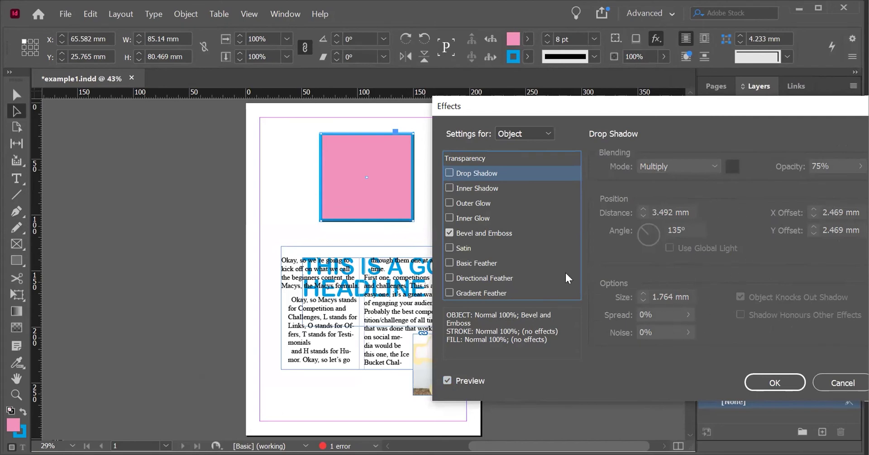
click(449, 233)
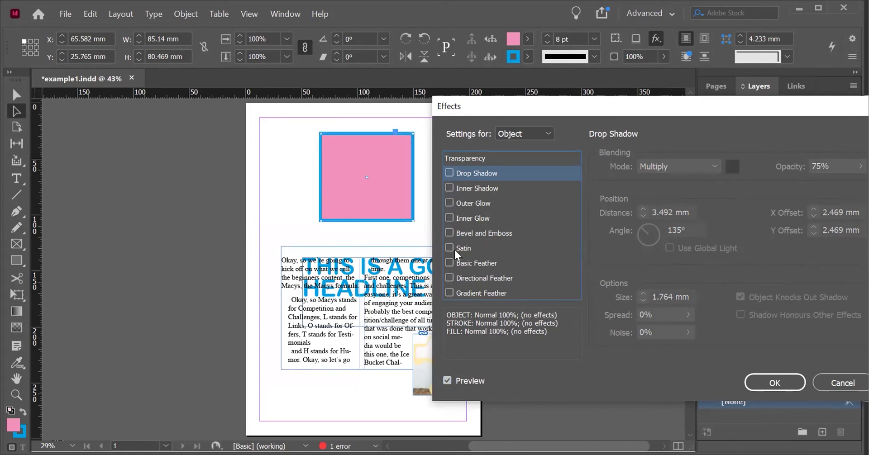
click(449, 278)
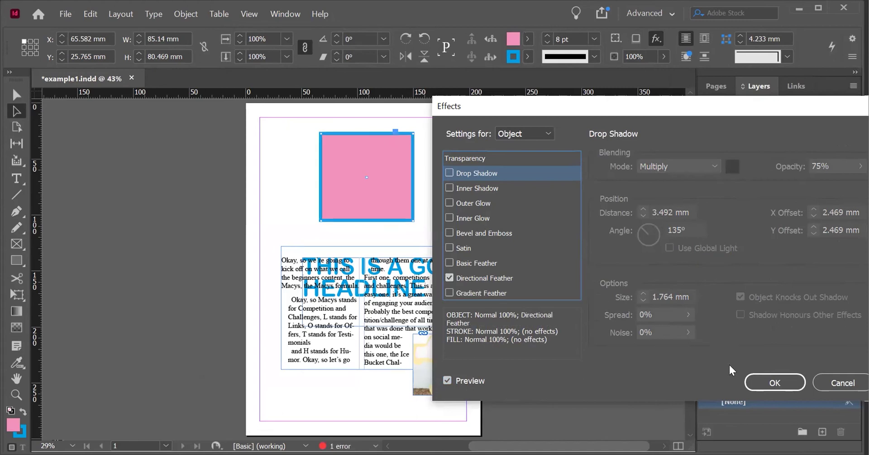
click(759, 384)
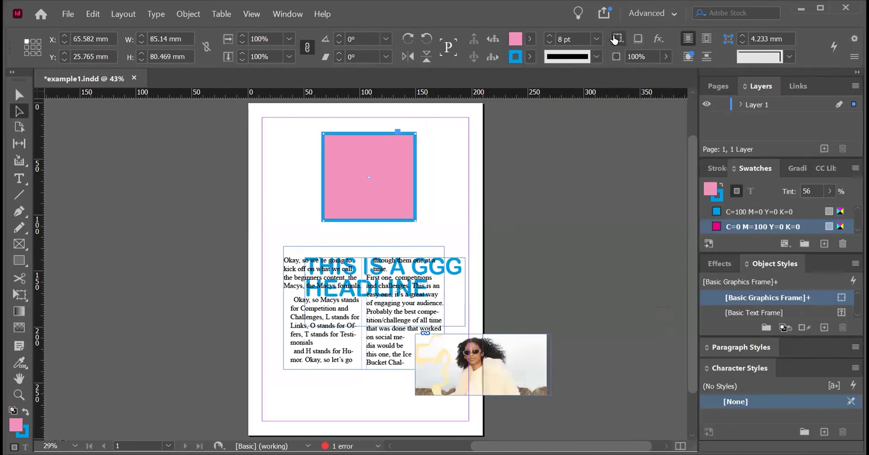
- Preview a 17 mm top feather width on the pink rectangle's Directional Feather effect and discard the change
click(663, 43)
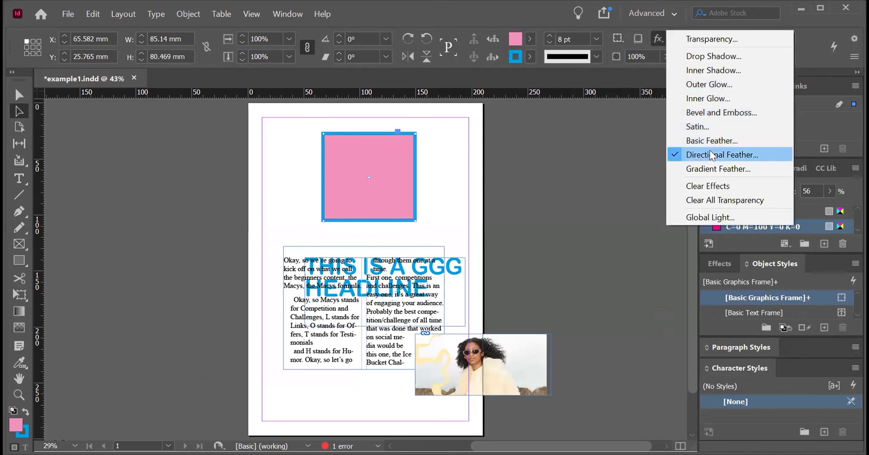
click(710, 150)
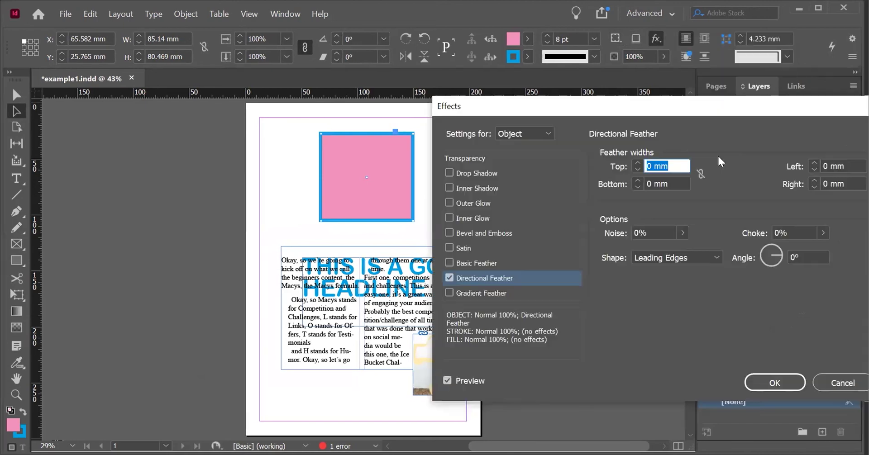
click(636, 162)
click(635, 162)
click(636, 162)
click(635, 162)
click(635, 162)
drag(635, 162, 635, 162)
click(635, 162)
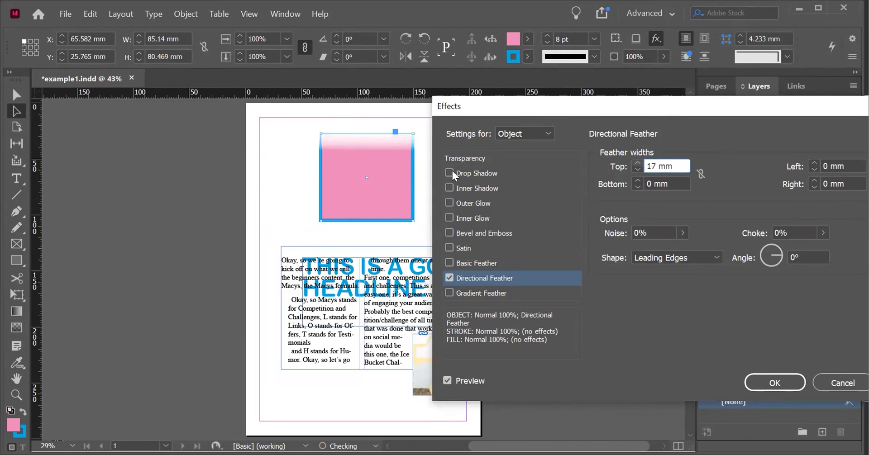
click(842, 381)
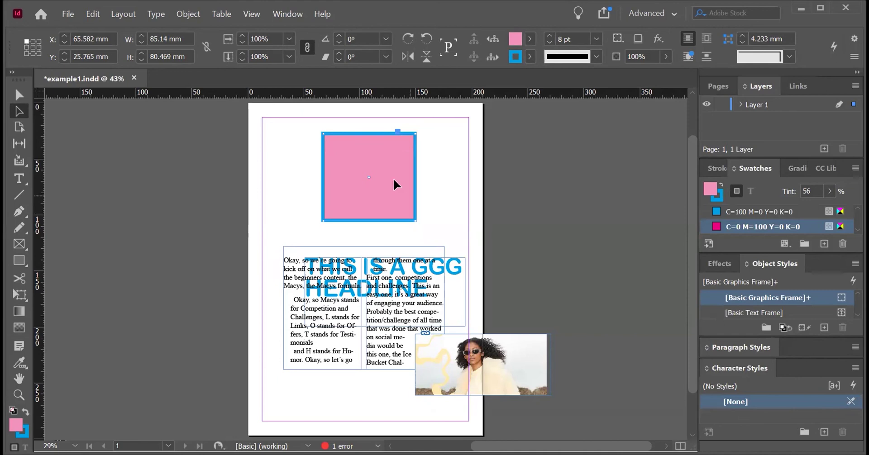
- Set the pink rectangle's opacity to 20% and move it over the photo to about X 151 mm, Y 186 mm
click(656, 39)
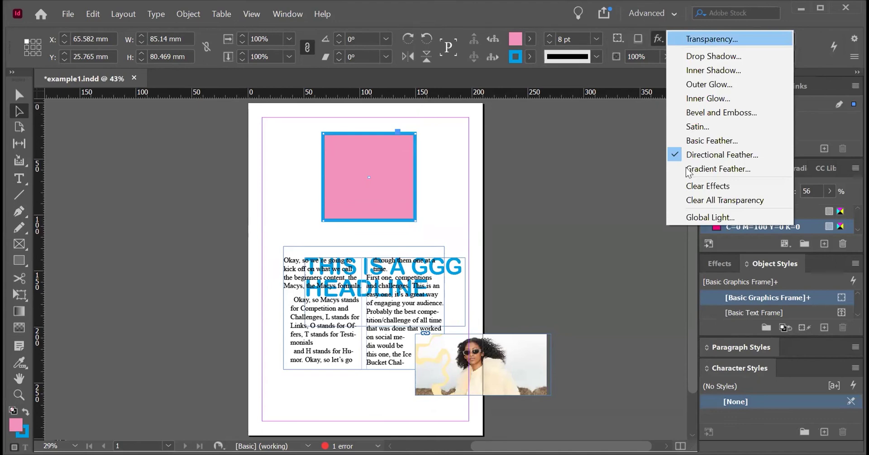
key(Return)
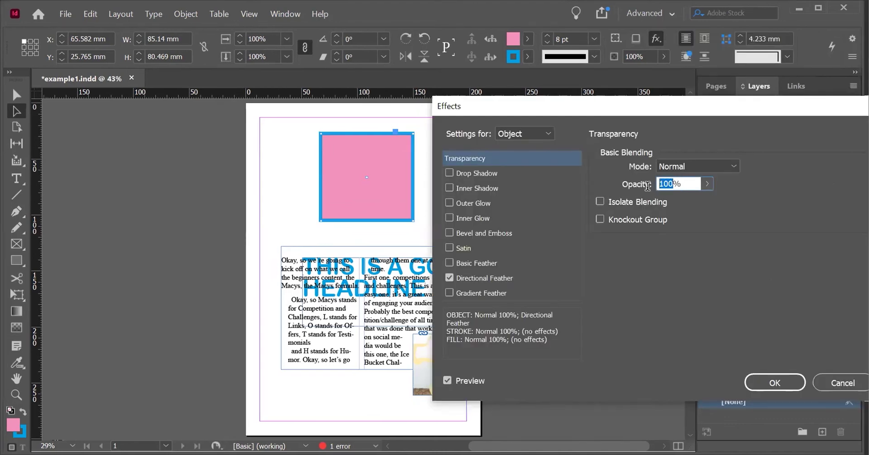
text(20)
click(764, 381)
drag(389, 188, 489, 373)
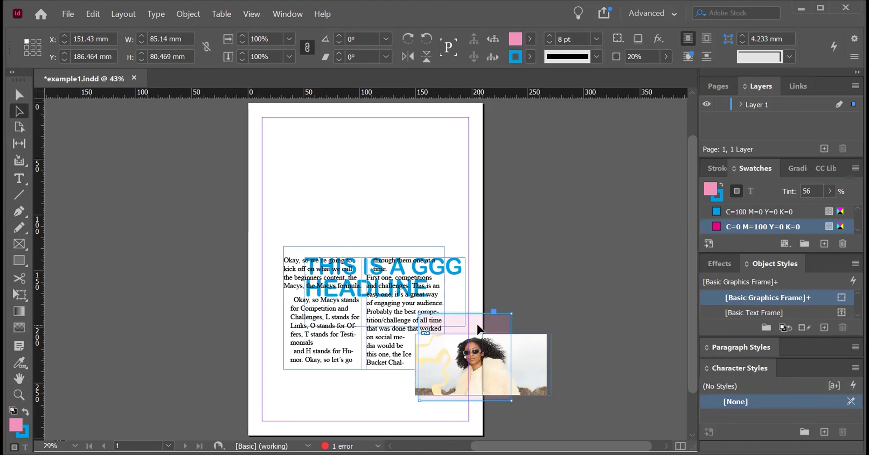
- Undo the changes back to the magenta rectangle at 100% tint, and preview Fancy corners on all four of its corners
key(ctrl+z)
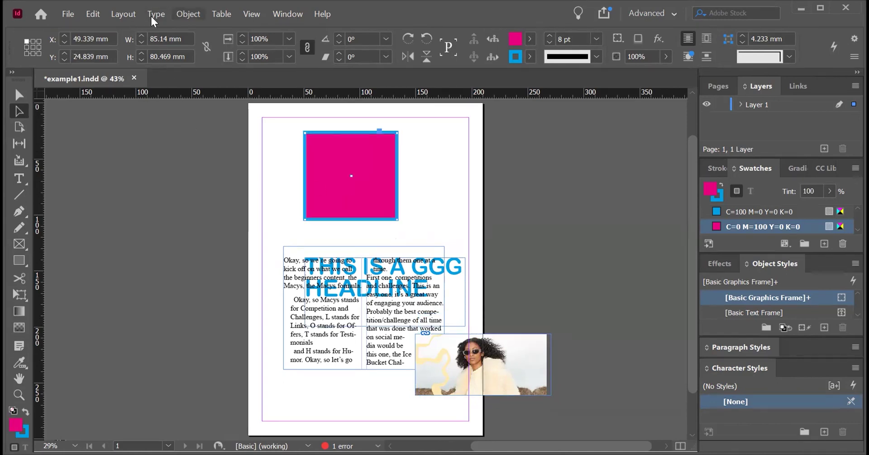
key(alt+o)
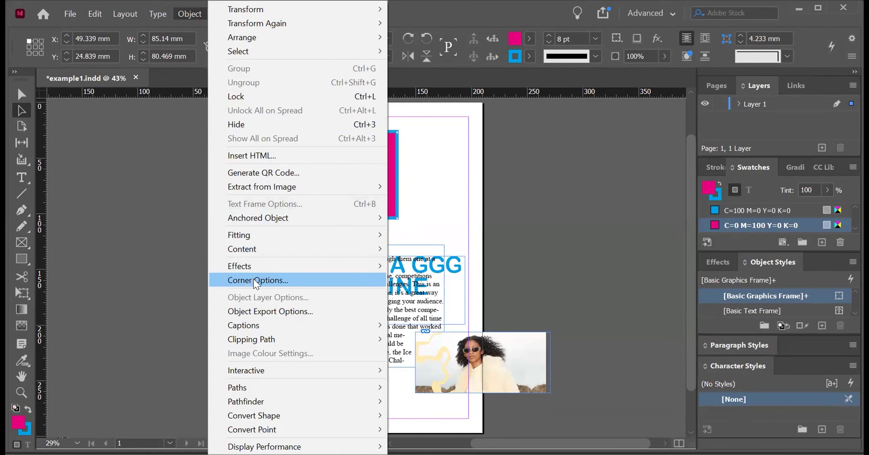
key(Return)
click(408, 217)
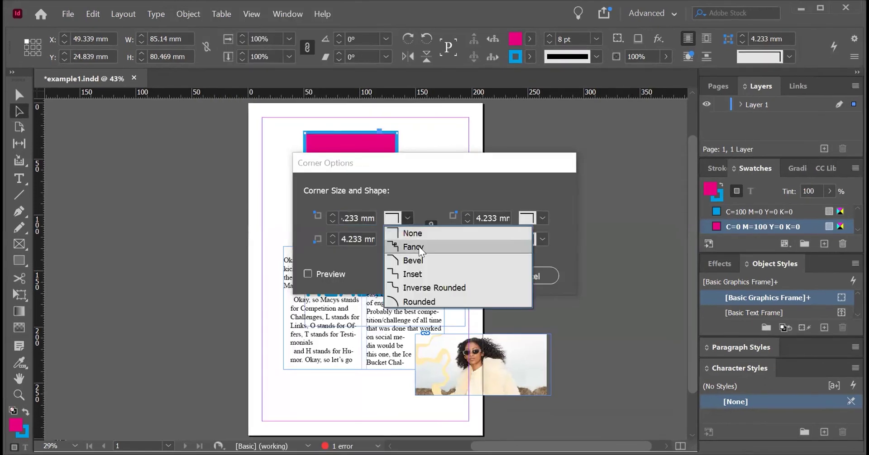
click(419, 246)
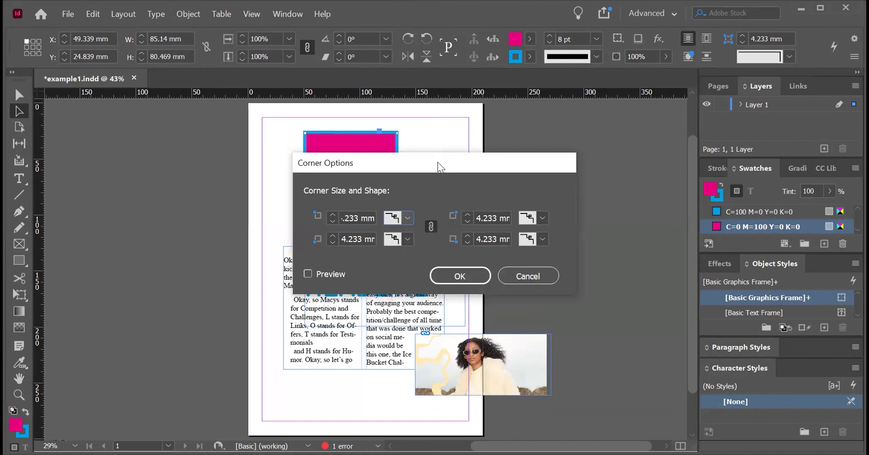
drag(438, 162, 592, 158)
click(461, 270)
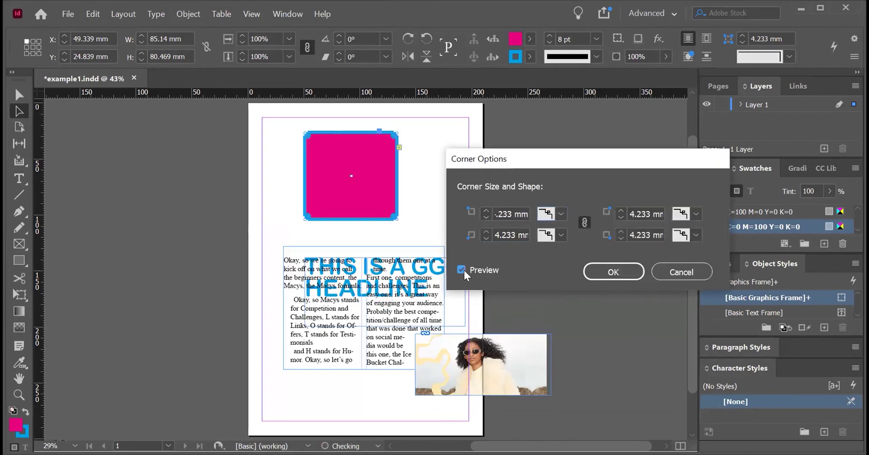
- Try Bevel corners on the magenta rectangle, and apply the Inset shape to all four corners instead
click(560, 216)
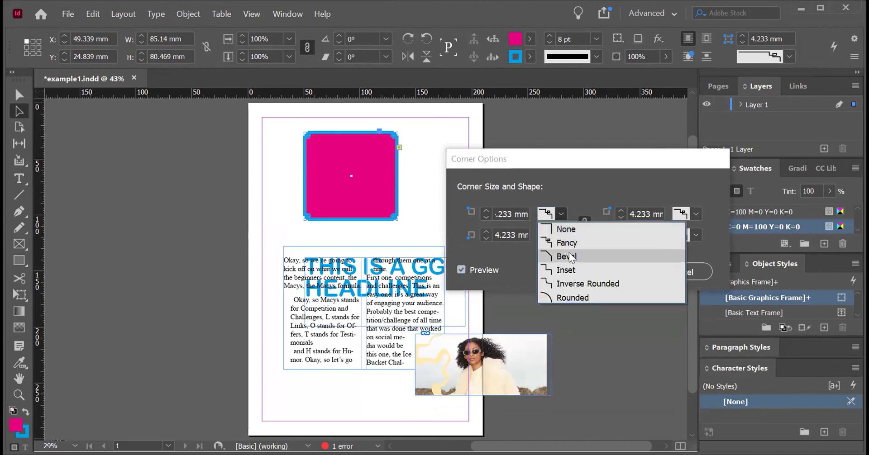
click(567, 256)
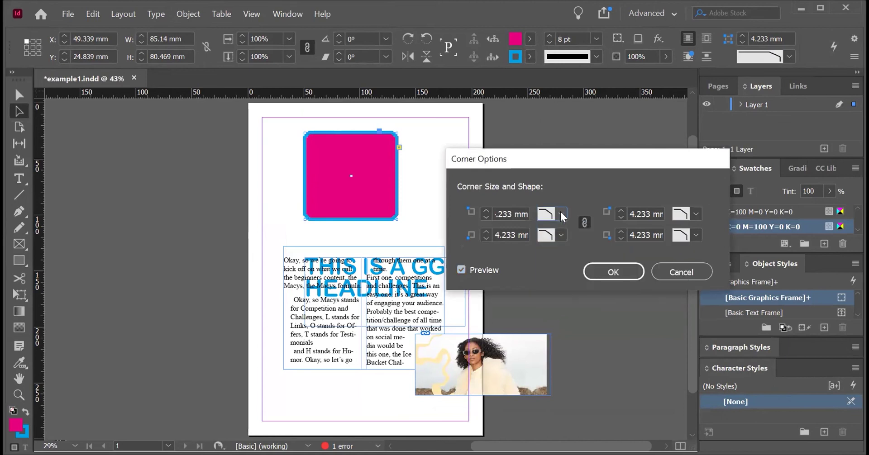
click(560, 213)
click(566, 270)
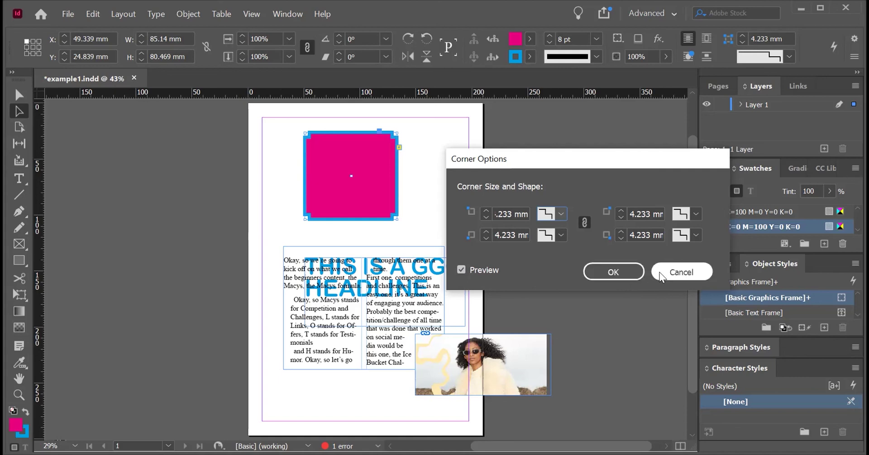
click(612, 272)
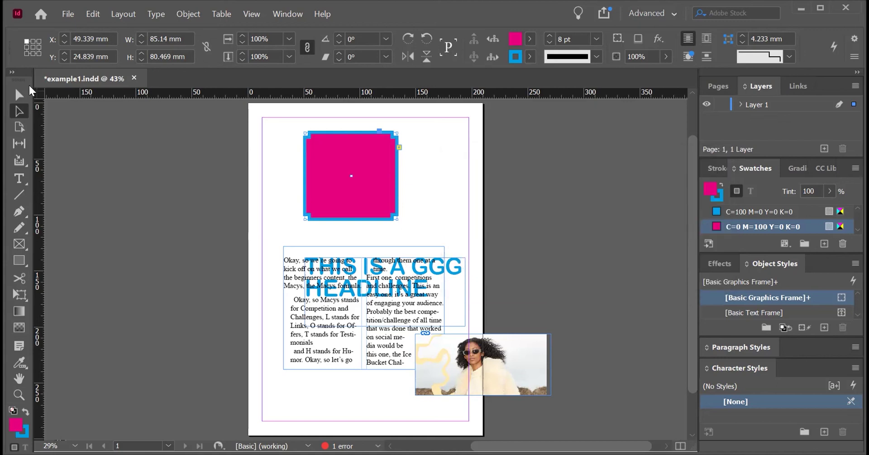
- Move the headline text frame up over the magenta rectangle, to about X 30 mm, Y 75 mm
click(19, 95)
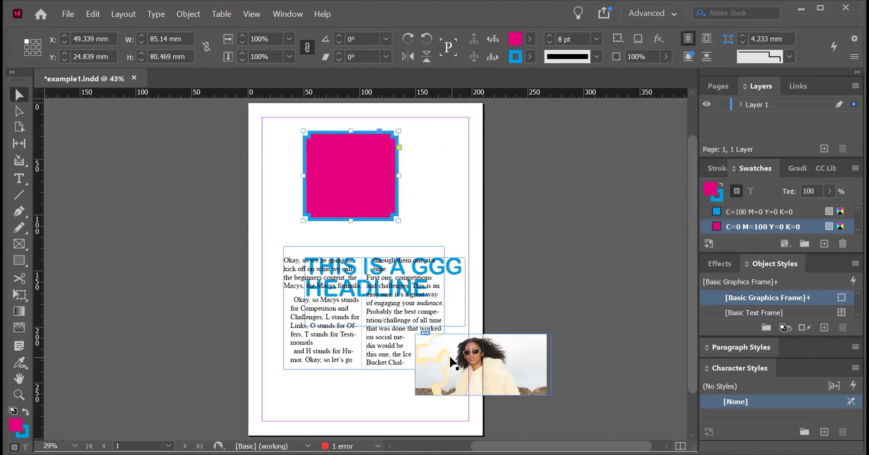
drag(459, 274, 433, 195)
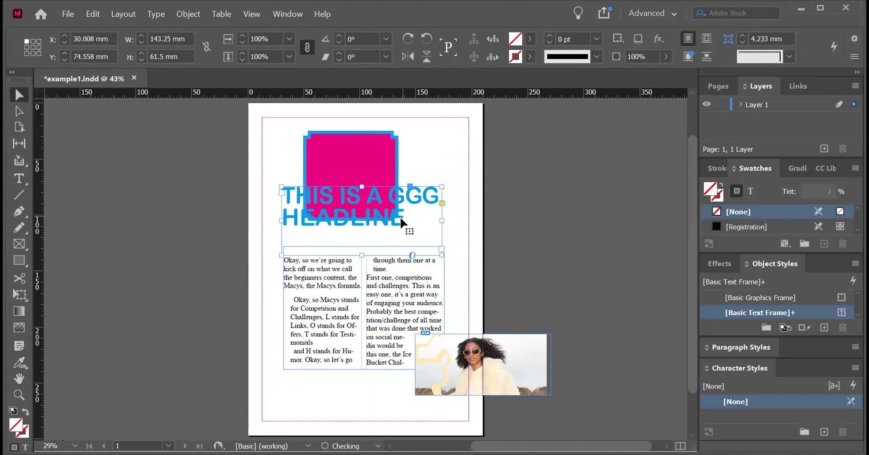
- Draw a text frame about 56 × 27 mm below the first body text column and enter "fashion" in it
click(19, 179)
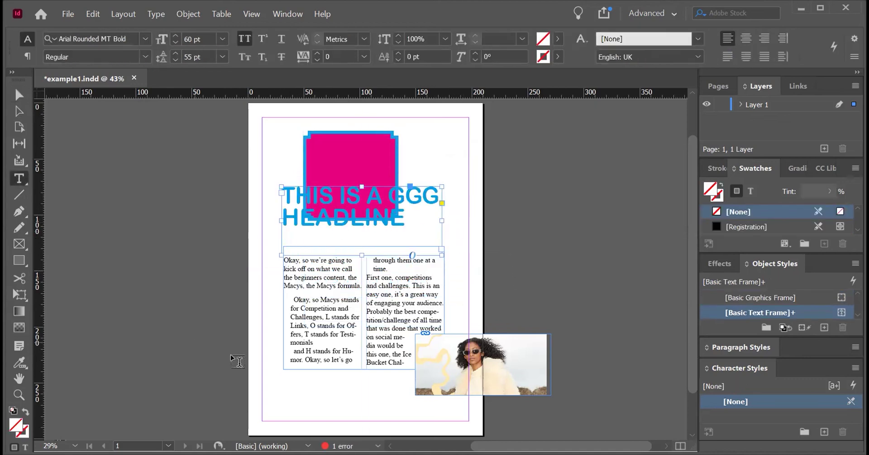
drag(281, 379, 344, 409)
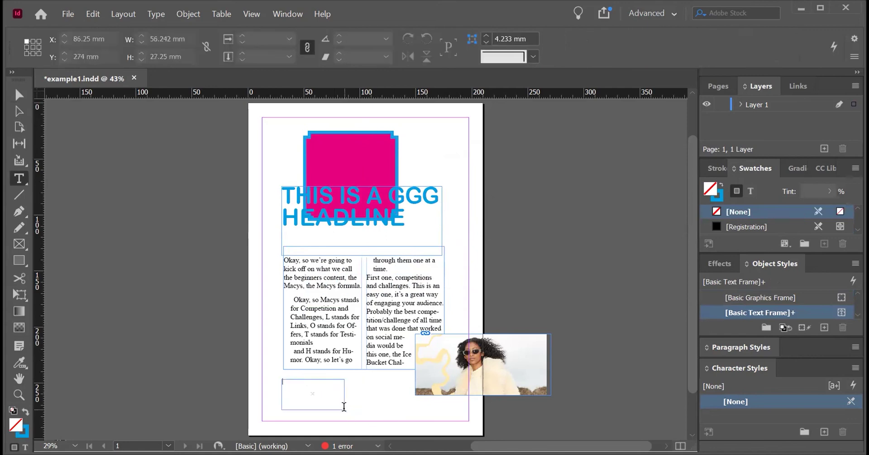
text(Hello)
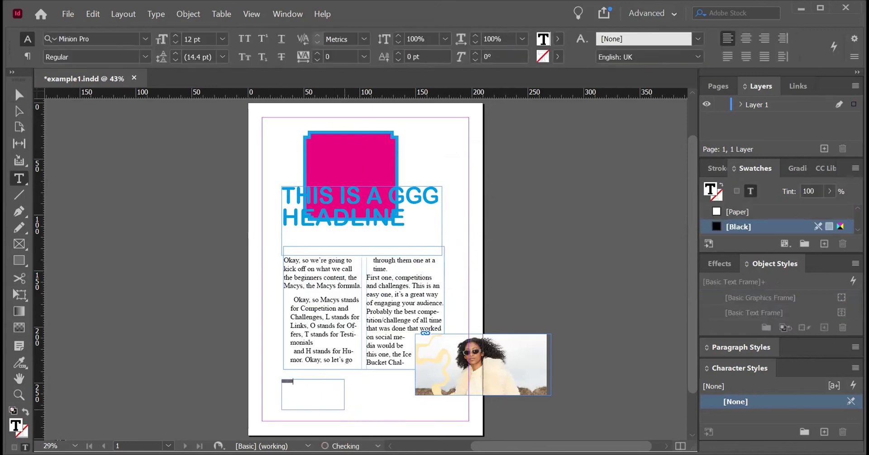
- Set all the text in the small "fashion" frame to 24 pt
key(ctrl+a)
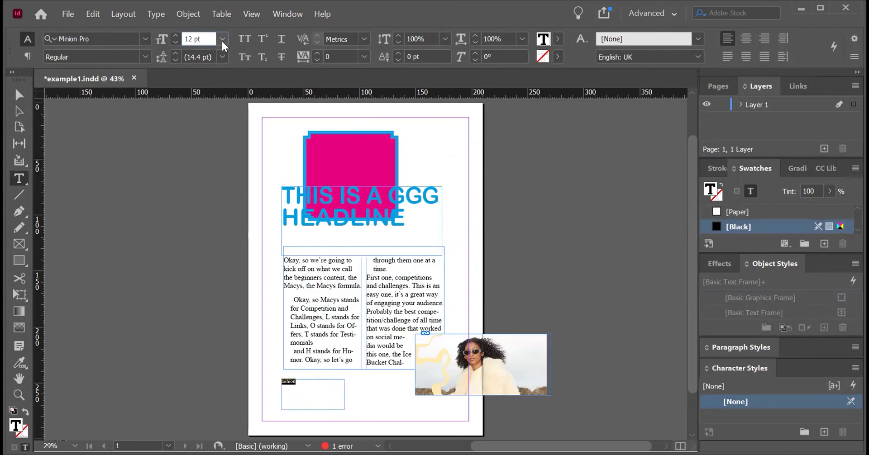
click(221, 40)
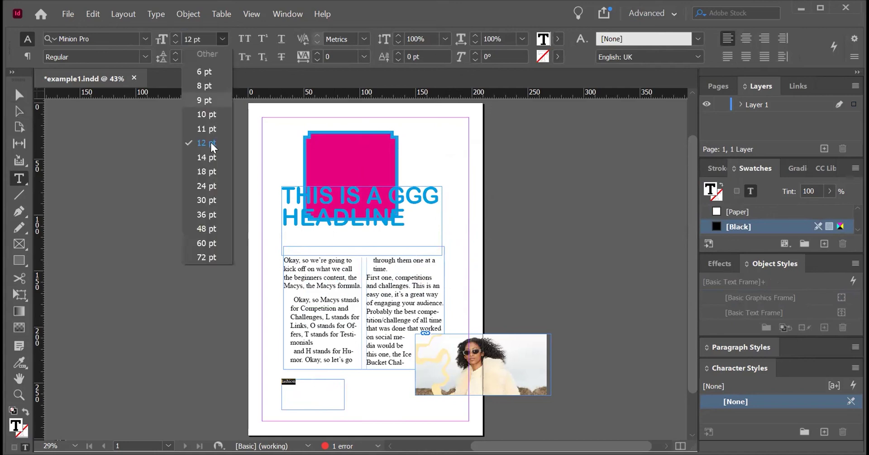
click(212, 186)
- Move the "fashion" text frame onto the lower edge of the photo, to about X 159 mm, Y 243 mm
click(18, 95)
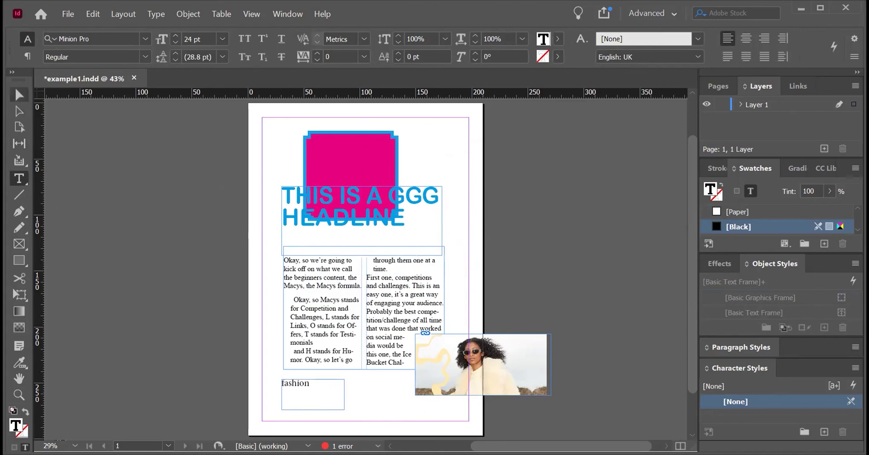
click(19, 114)
drag(319, 396, 462, 392)
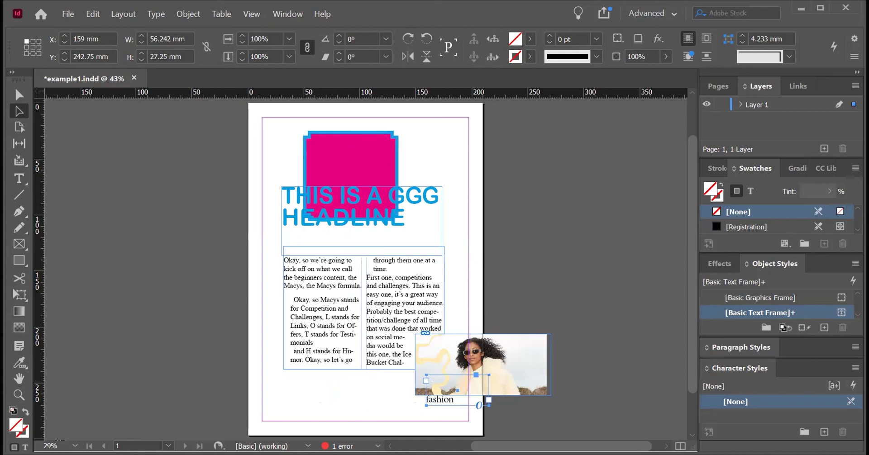
- Set the "fashion" text frame to ignore text wrap in its text frame options so its text sits over the photo
click(16, 97)
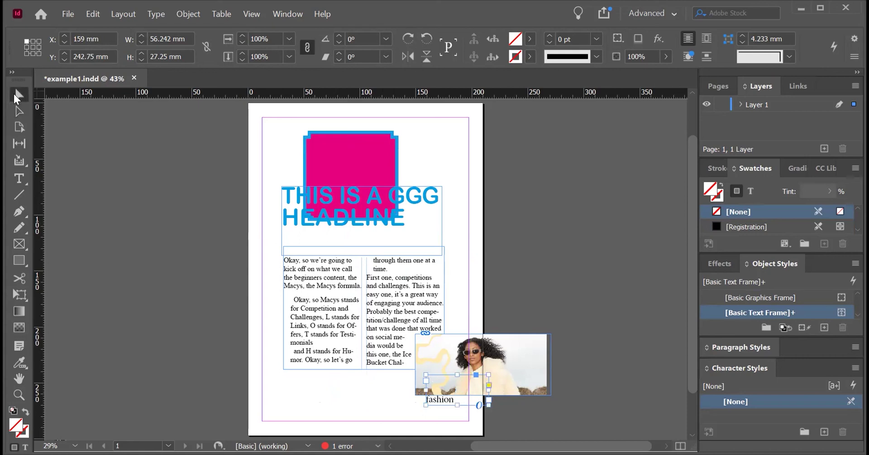
click(491, 351)
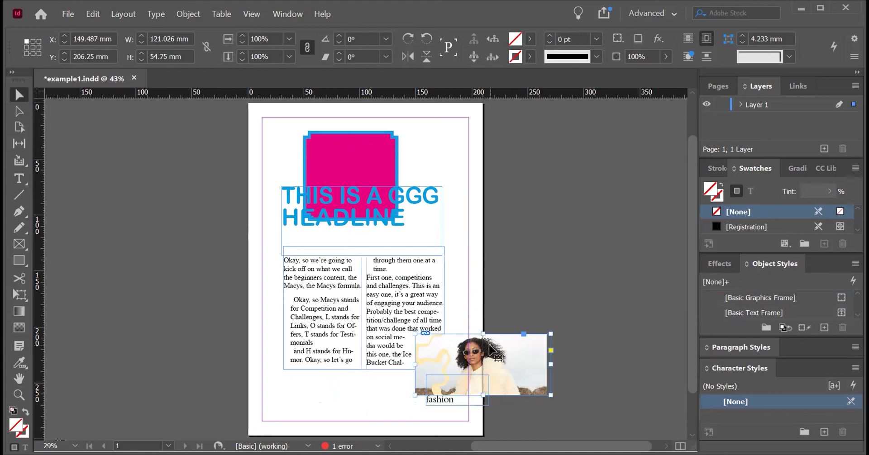
click(451, 401)
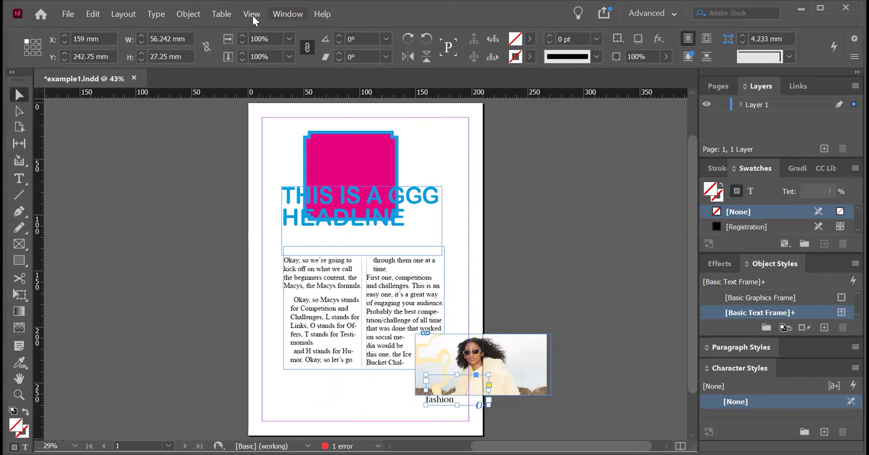
click(287, 14)
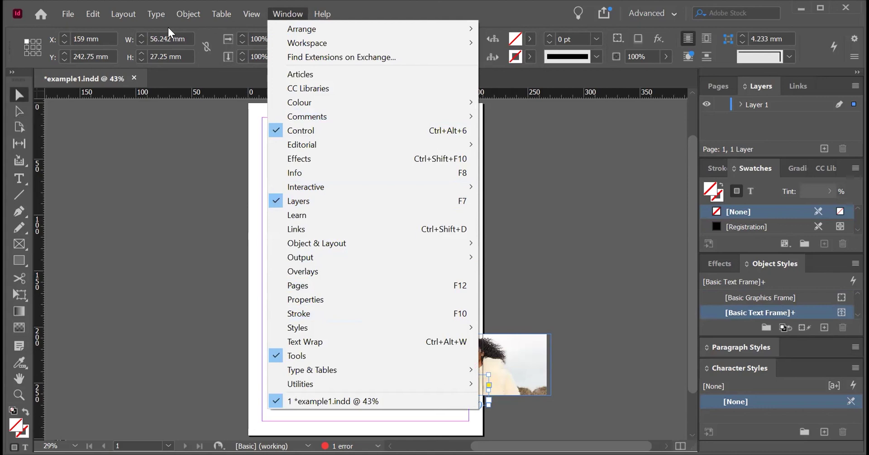
key(Left)
key(Left)
key(Left)
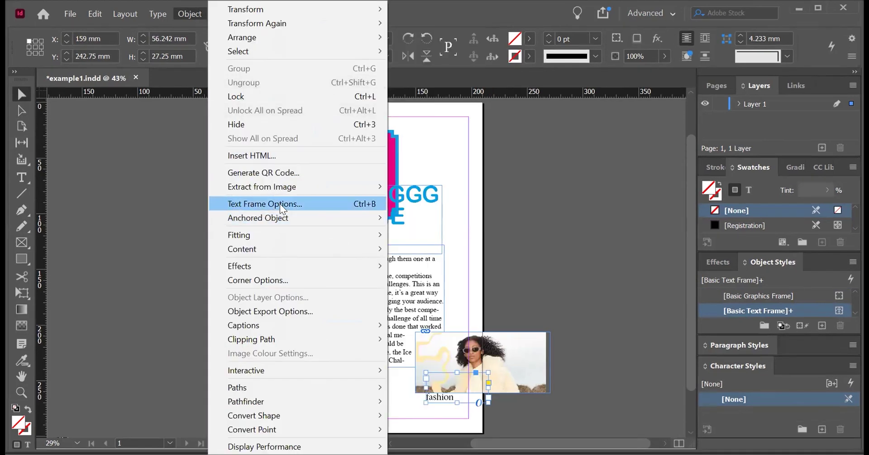
key(Return)
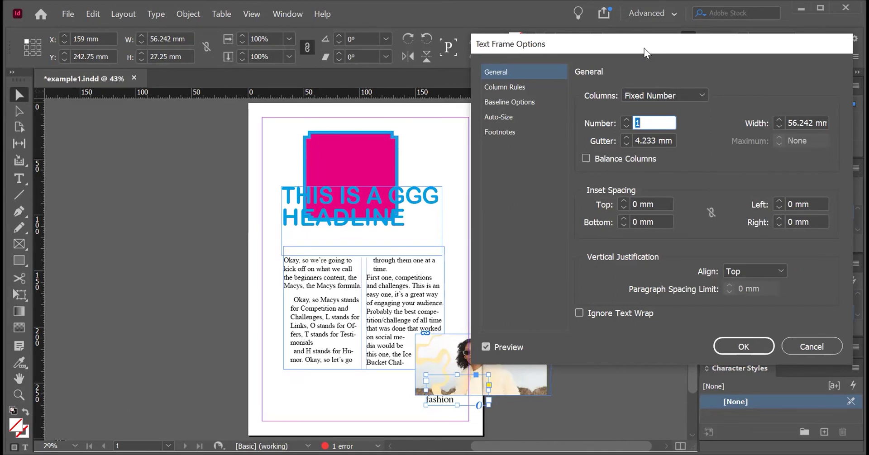
click(579, 312)
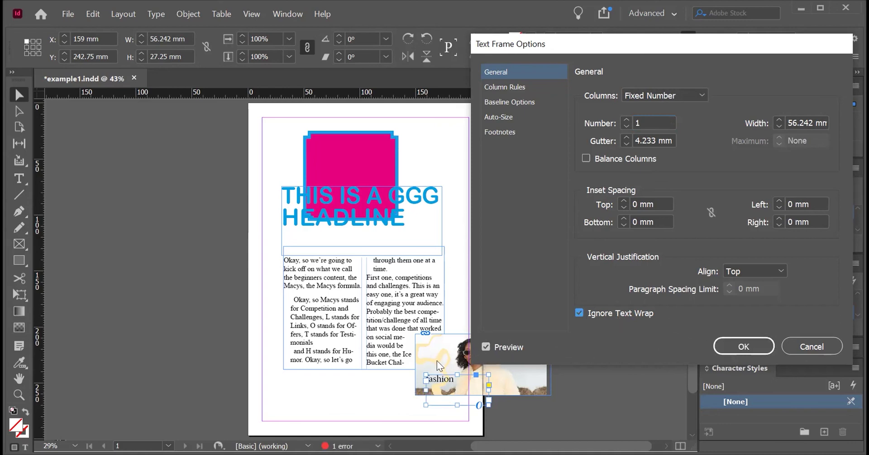
click(742, 345)
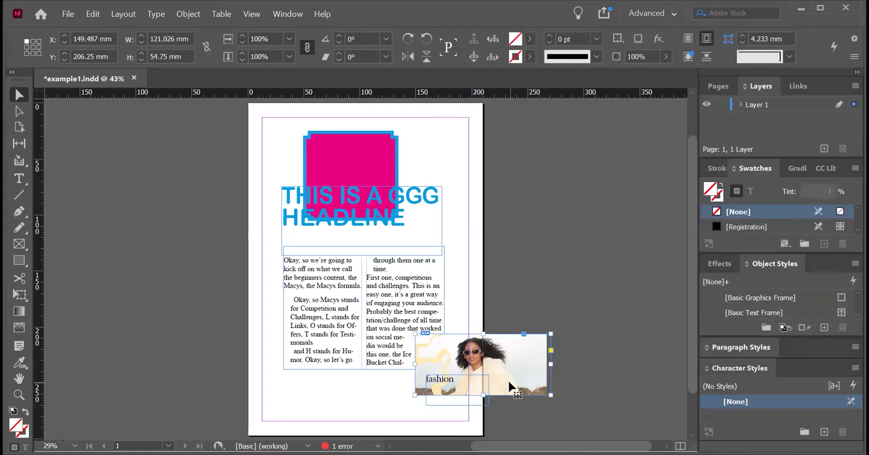